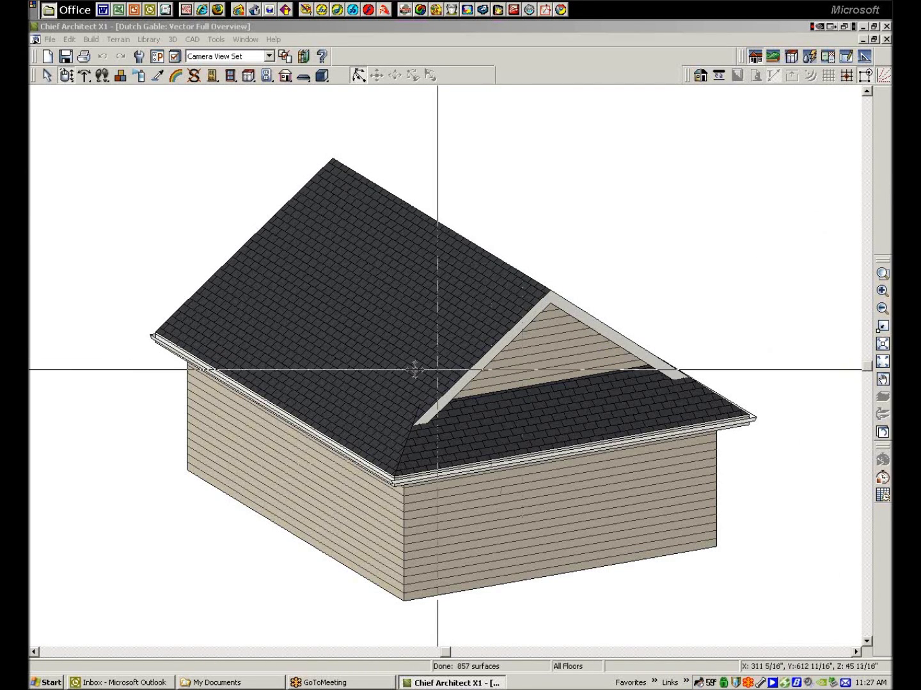
Step: Review the house in 3D, refit the plan, and regenerate the overview showing the unedited end
{"action": "key", "text": "Right"}
{"action": "key", "text": "Right"}
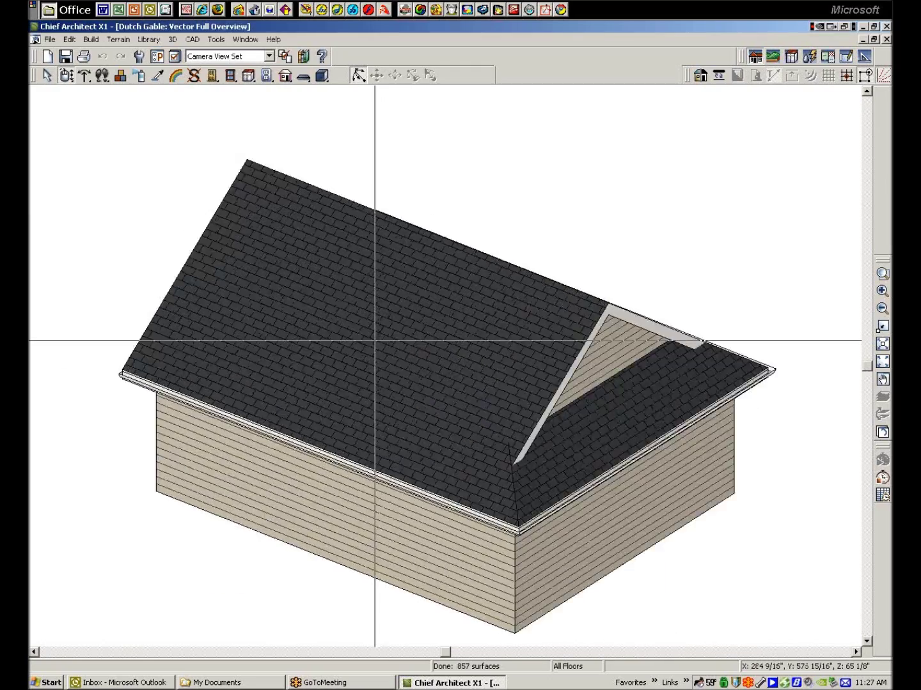
{"action": "key", "text": "Right"}
{"action": "key", "text": "Right"}
{"action": "key", "text": "Right"}
{"action": "key", "text": "Right"}
{"action": "mouse_move", "coordinate": [374, 341]}
{"action": "left_mouse_down"}
{"action": "mouse_move", "coordinate": [173, 341]}
{"action": "mouse_move", "coordinate": [181, 339]}
{"action": "left_mouse_up"}
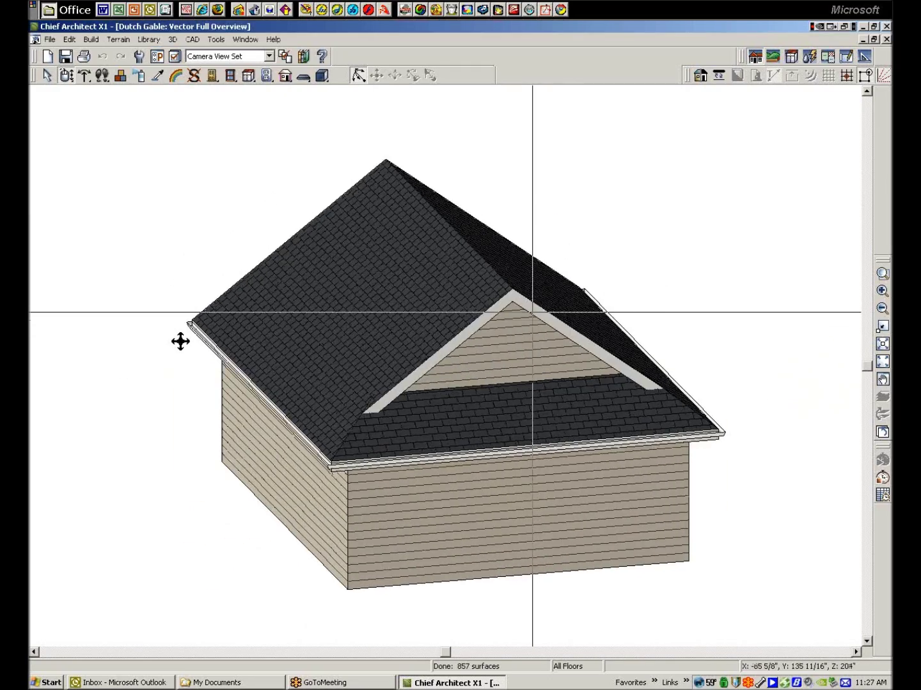
{"action": "left_click", "coordinate": [886, 41]}
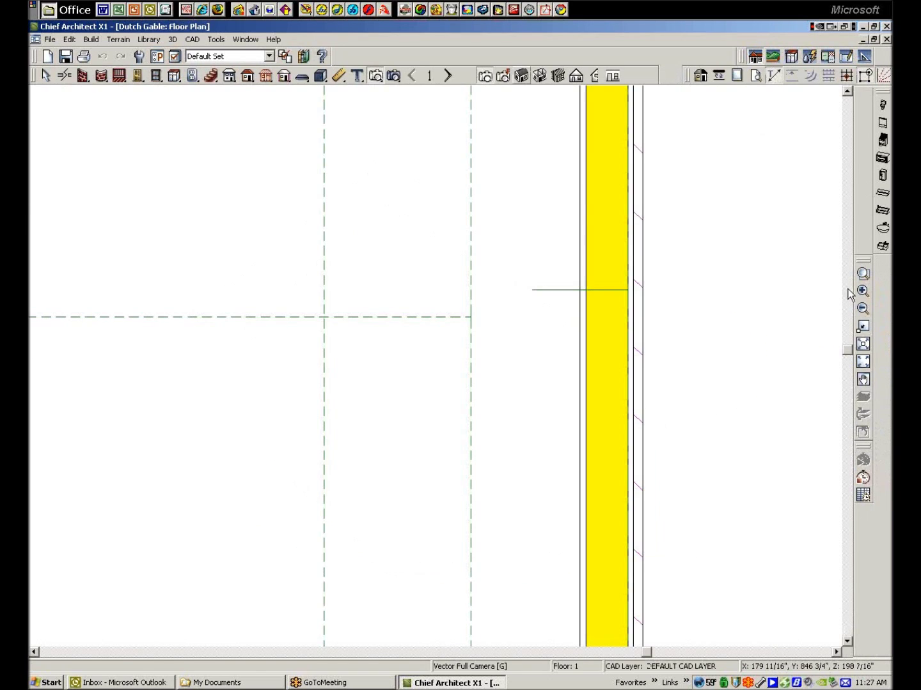
{"action": "left_click", "coordinate": [862, 362]}
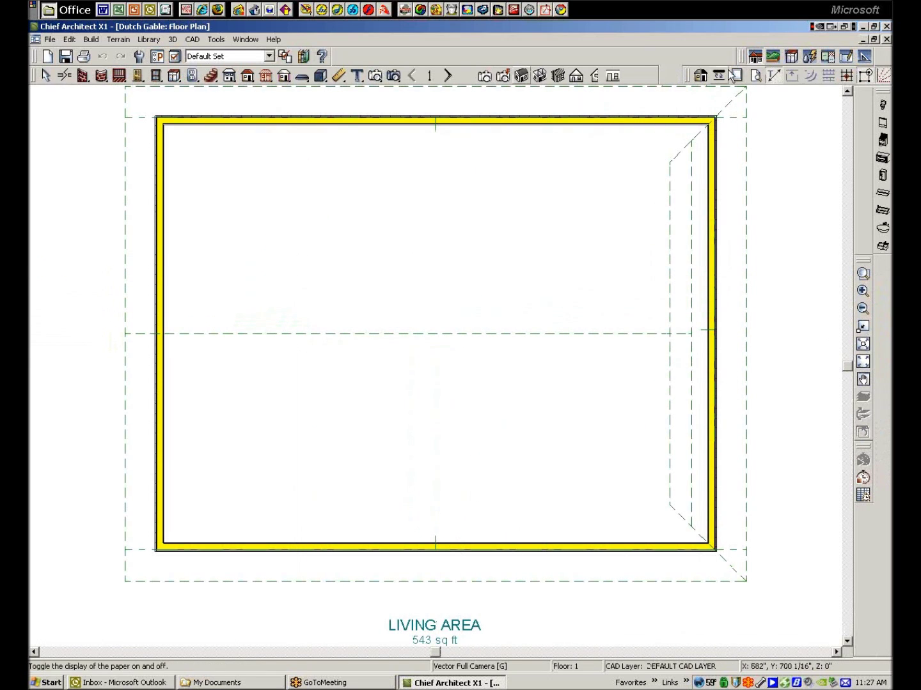
{"action": "left_click", "coordinate": [520, 76]}
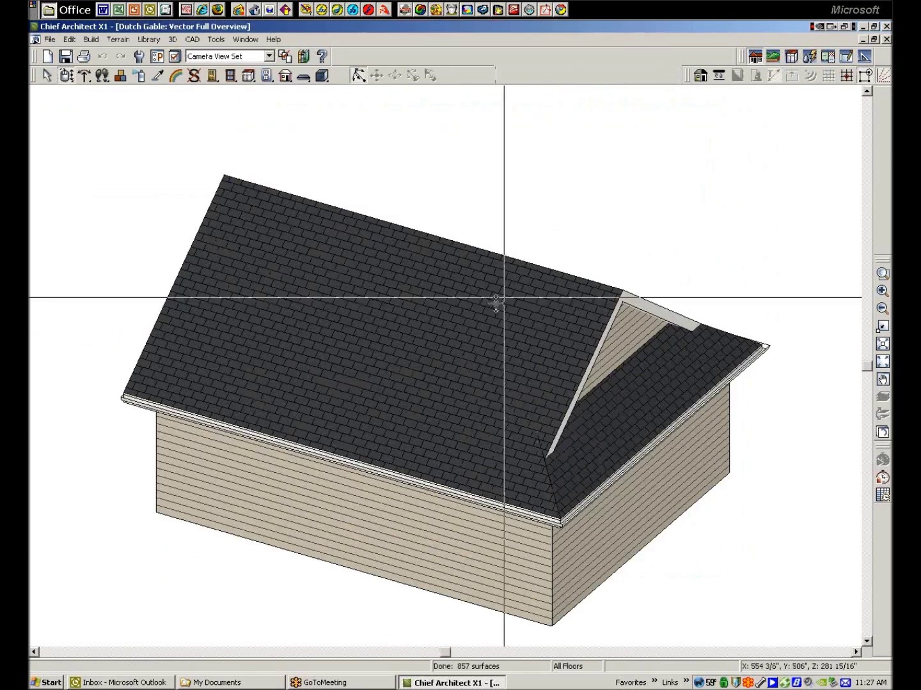
{"action": "left_click_drag", "start_coordinate": [497, 303], "coordinate": [641, 355]}
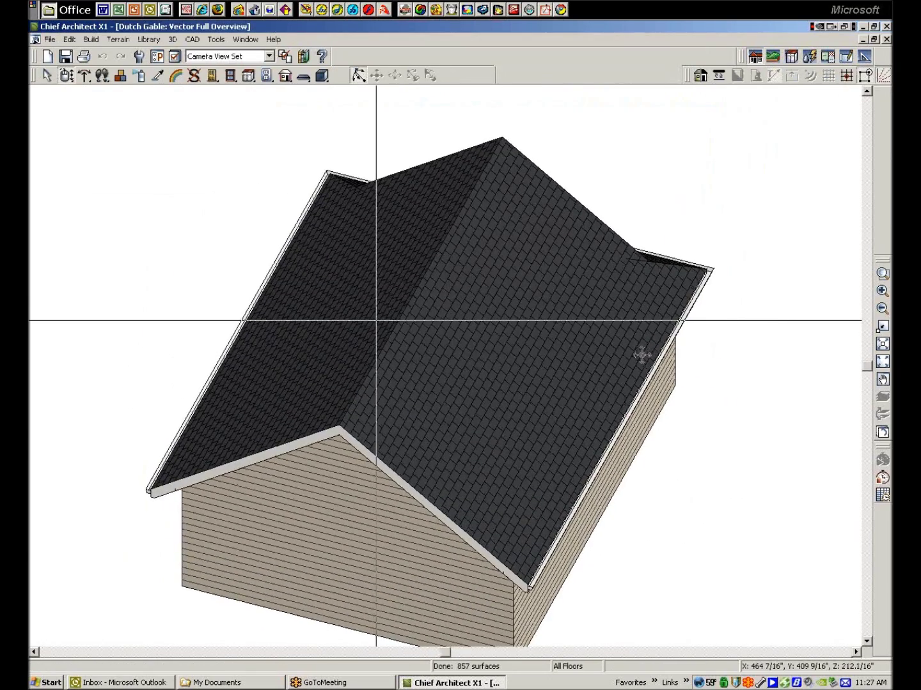
Step: Drag the lower corners of the right and left hip roof planes up to the apex
{"action": "left_click", "coordinate": [47, 75]}
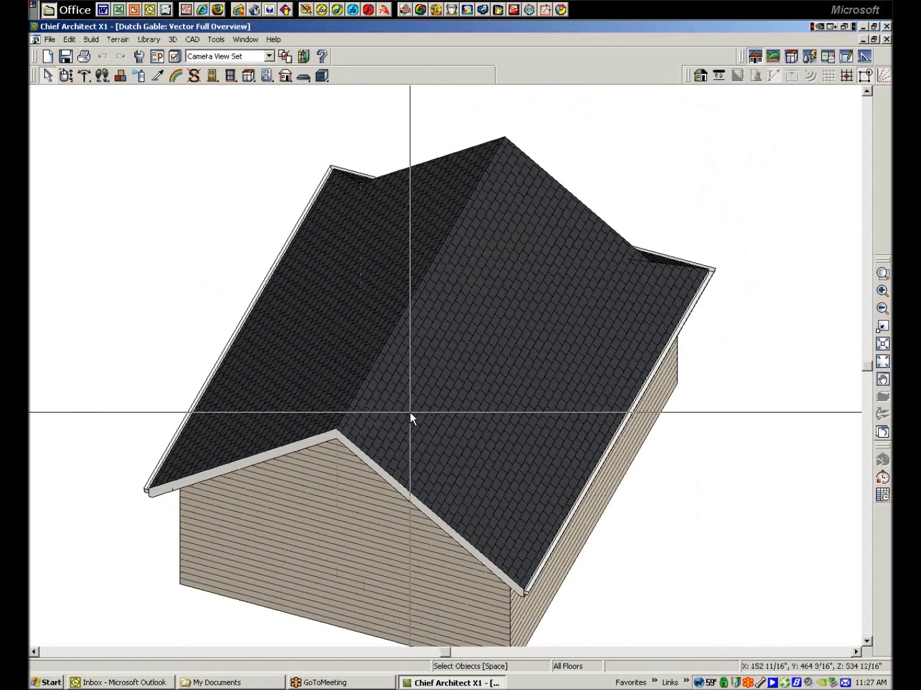
{"action": "left_click", "coordinate": [492, 525]}
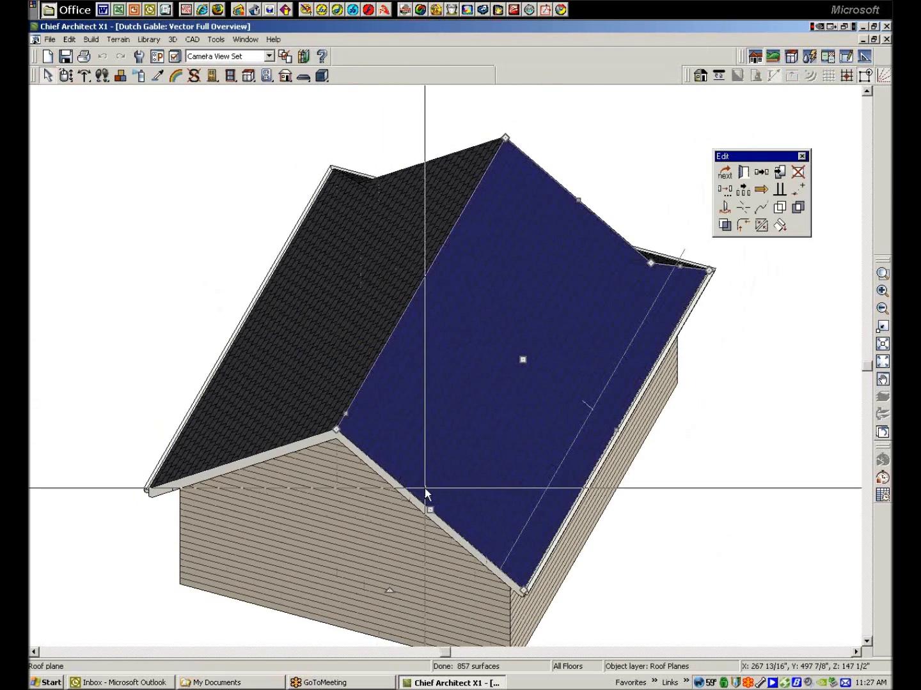
{"action": "left_click_drag", "start_coordinate": [337, 430], "coordinate": [400, 324]}
{"action": "left_click", "coordinate": [312, 427]}
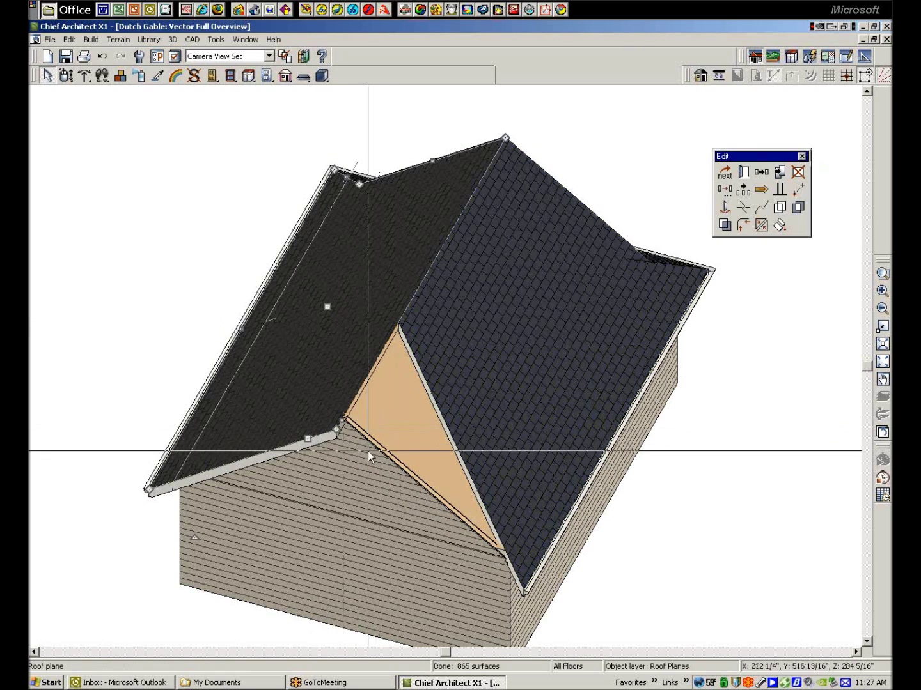
{"action": "left_click_drag", "start_coordinate": [336, 430], "coordinate": [398, 325]}
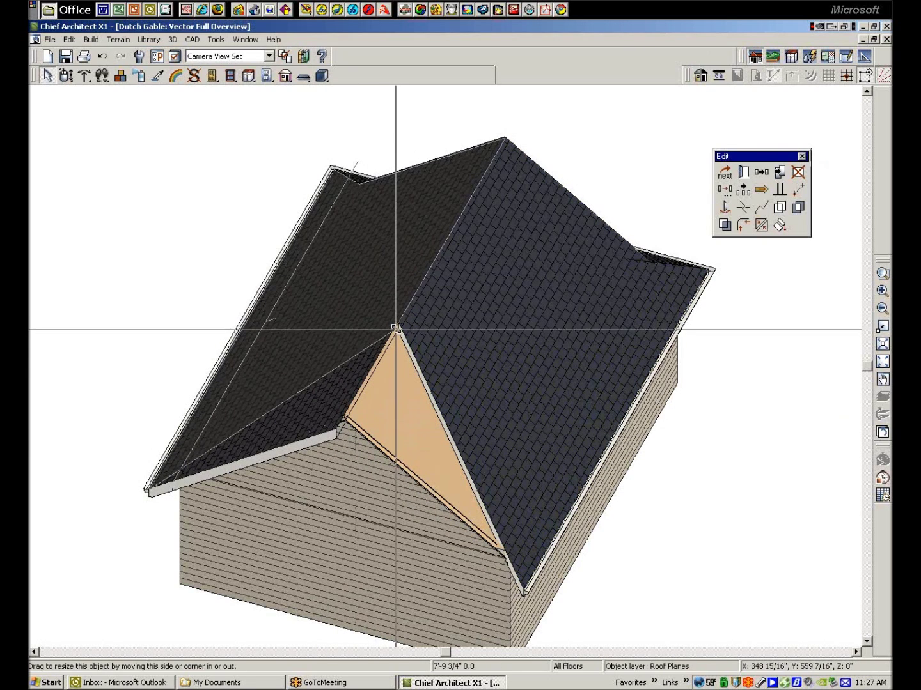
{"action": "left_click_drag", "start_coordinate": [397, 325], "coordinate": [397, 325]}
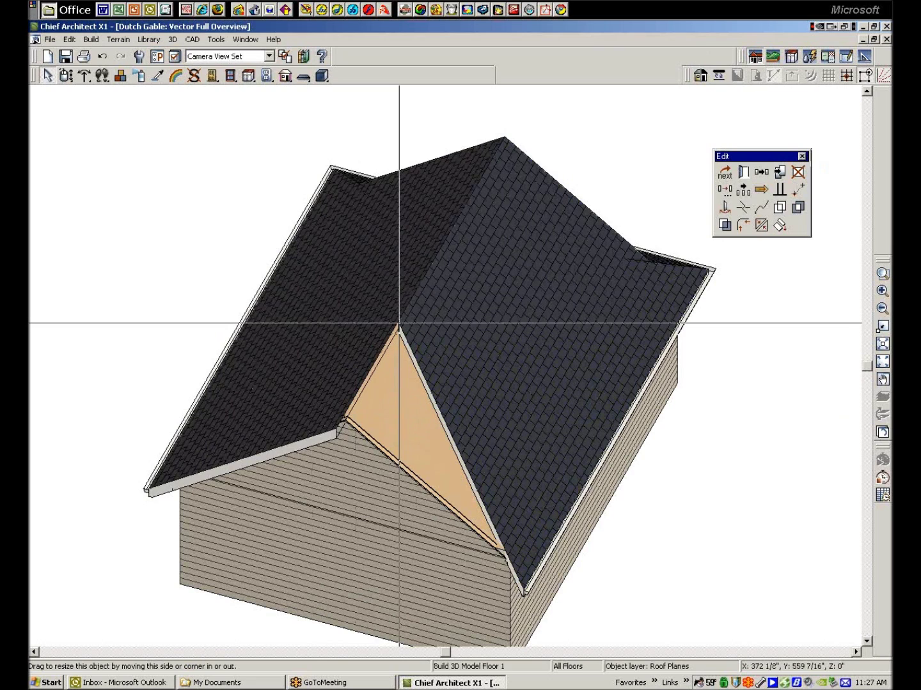
Step: Return to the floor plan and rebuild the roof with the Build Roof settings
{"action": "left_click", "coordinate": [603, 113]}
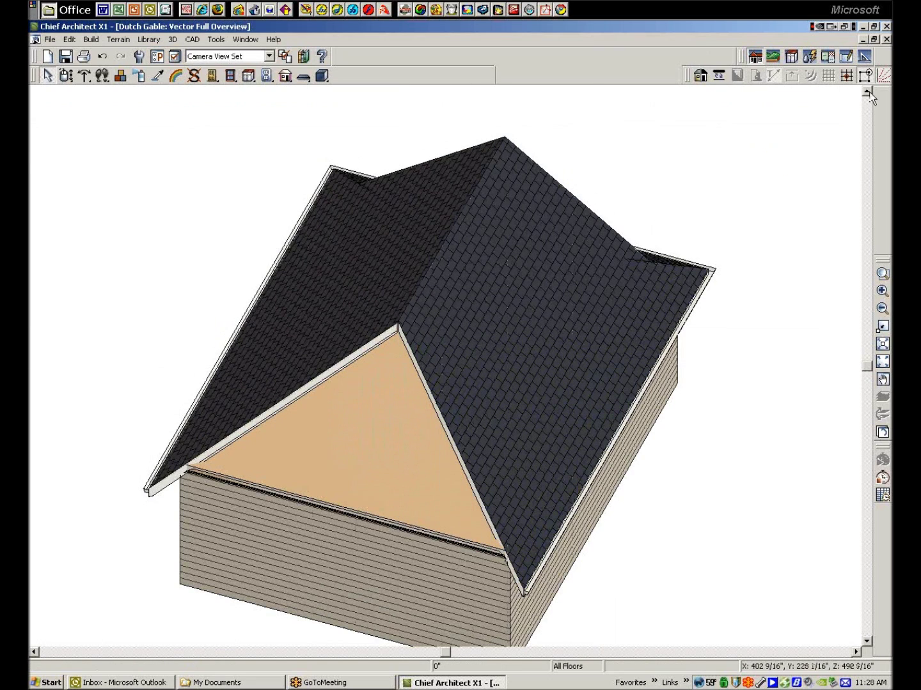
{"action": "left_click", "coordinate": [887, 39]}
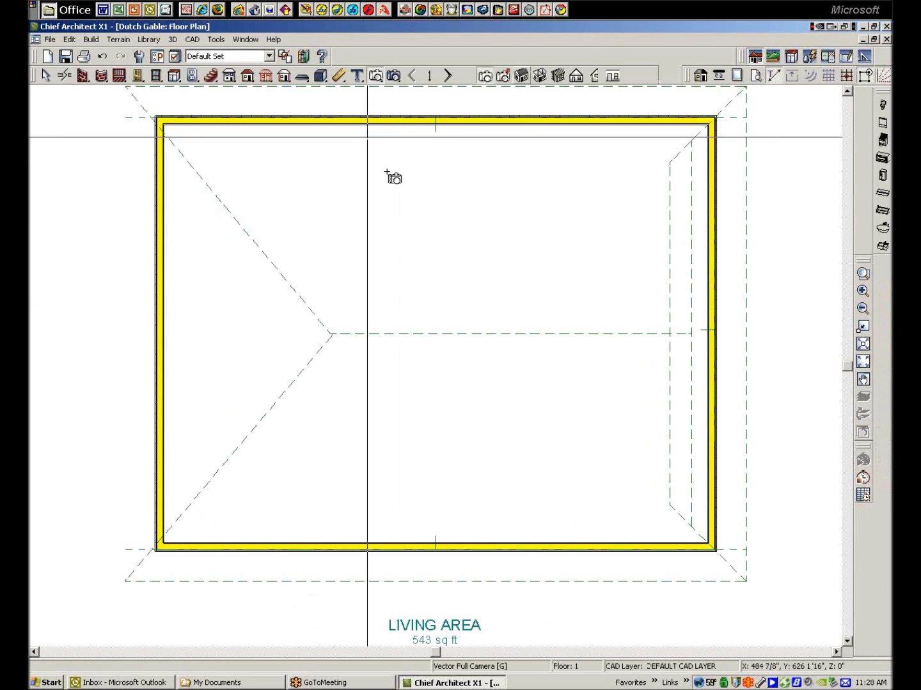
{"action": "left_click", "coordinate": [245, 76]}
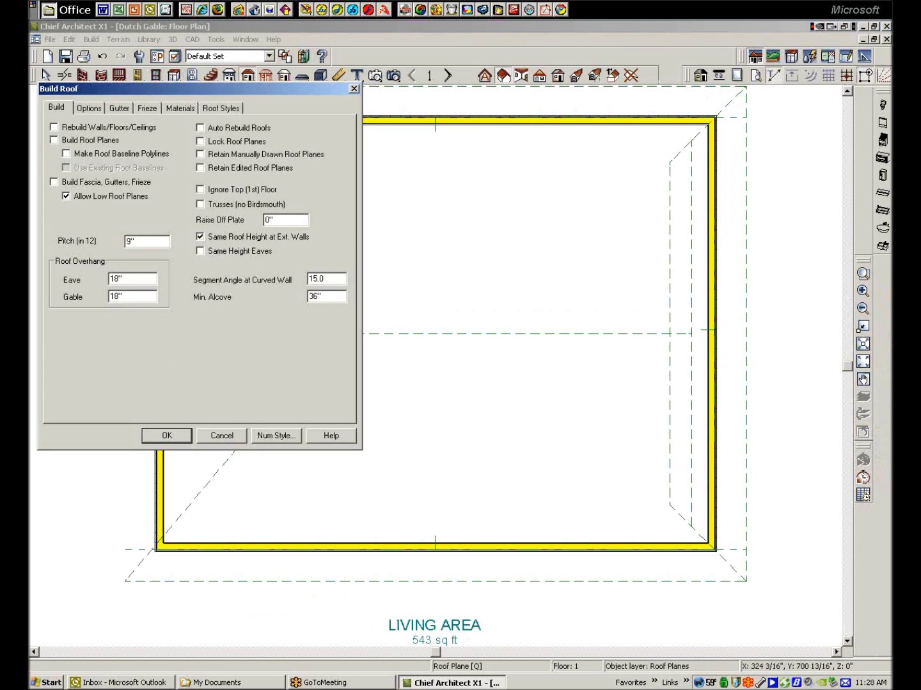
{"action": "left_click", "coordinate": [167, 436]}
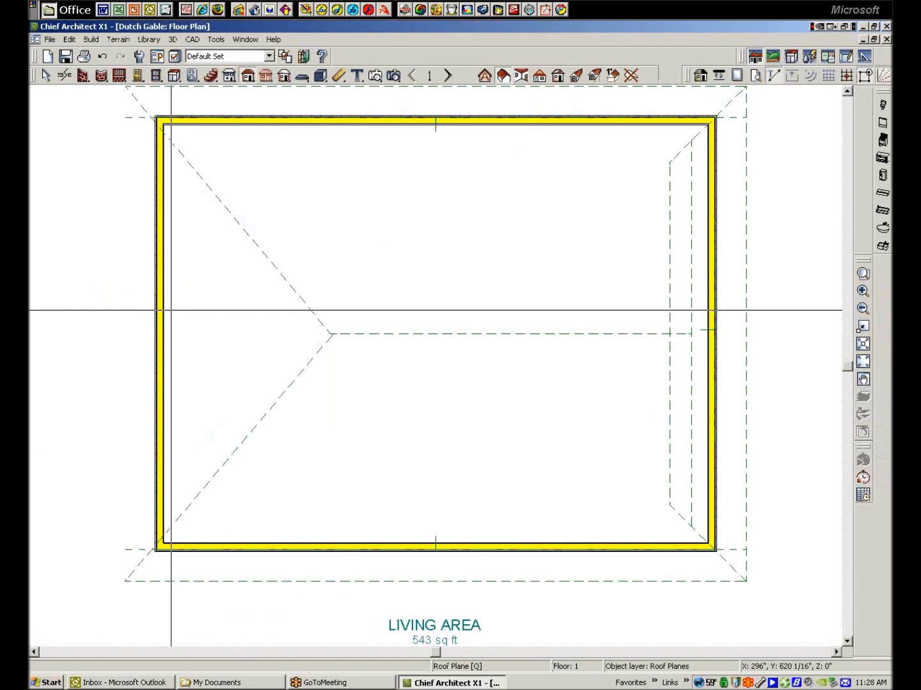
Step: Review the upper roof plane's specification: 193 3/4" ridge and 9" pitch
{"action": "right_click", "coordinate": [226, 208]}
{"action": "left_click", "coordinate": [273, 254]}
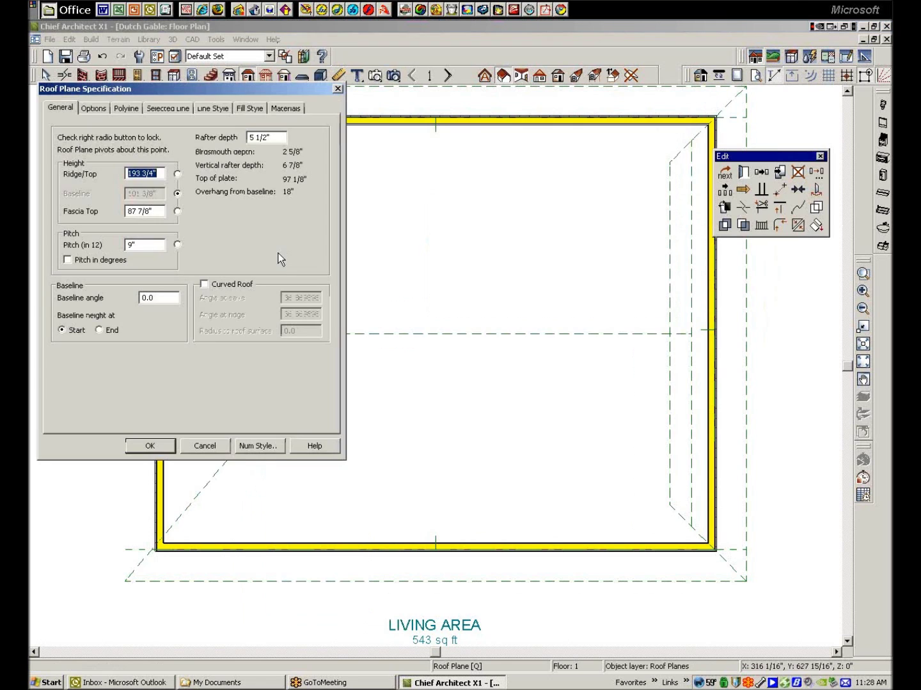
{"action": "left_click", "coordinate": [204, 444]}
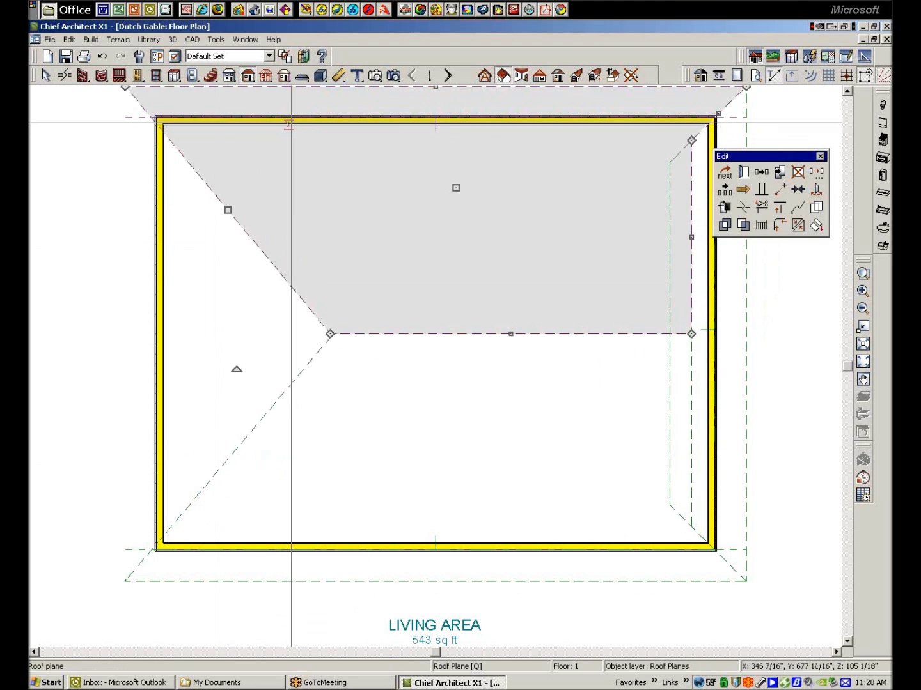
Step: Draw a roof plane along the left wall and reshape it into a triangle toward the hip junction
{"action": "left_click", "coordinate": [247, 76]}
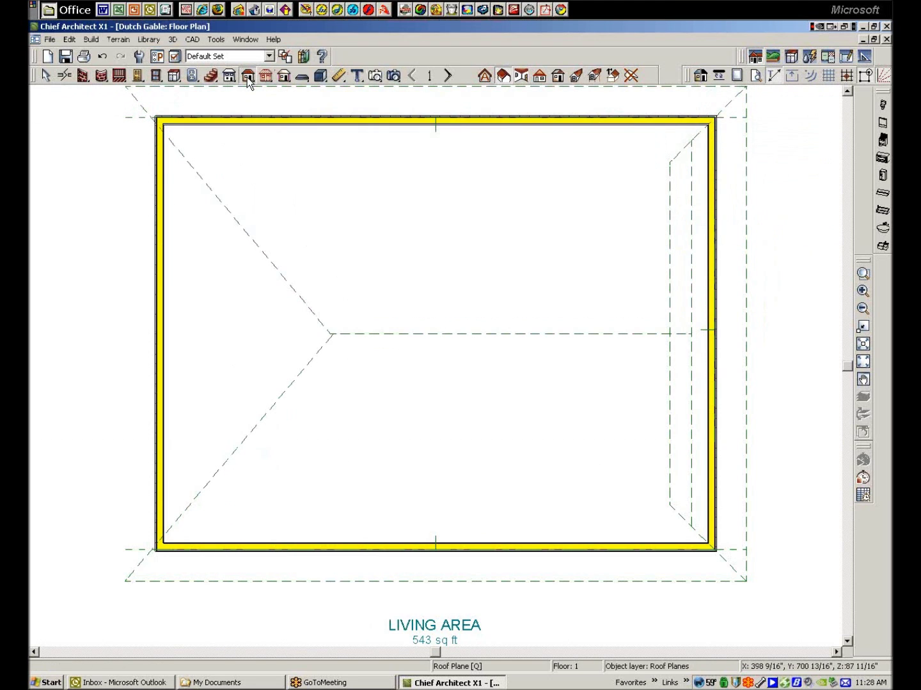
{"action": "left_click_drag", "start_coordinate": [161, 355], "coordinate": [159, 444]}
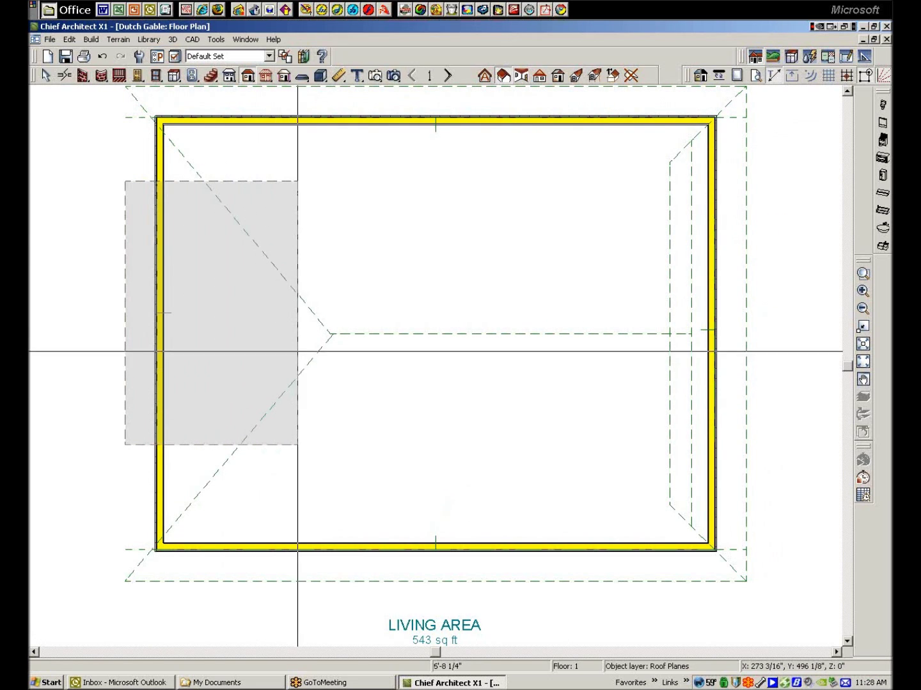
{"action": "left_click", "coordinate": [298, 351]}
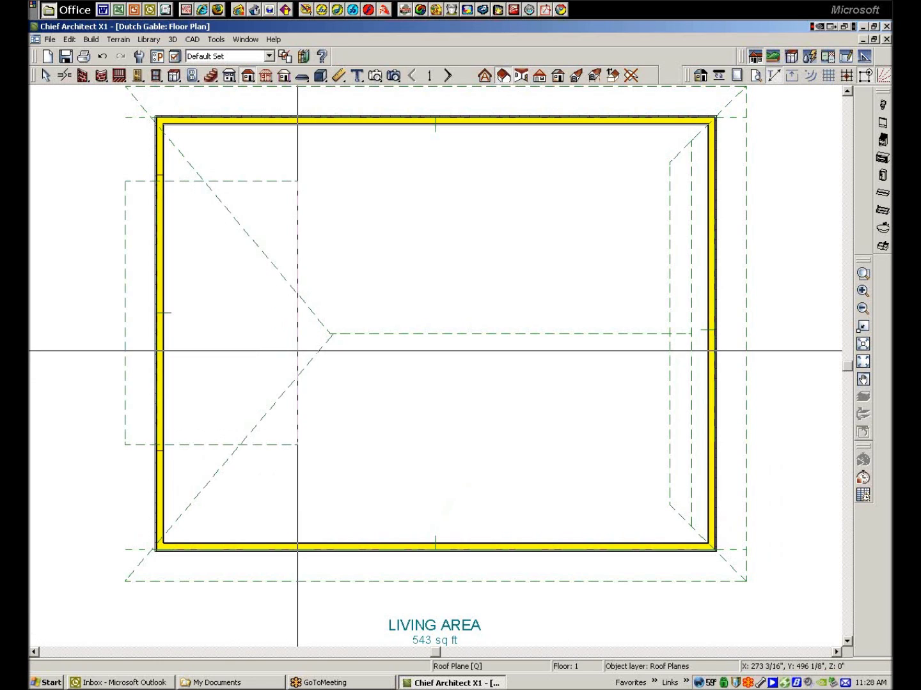
{"action": "left_click", "coordinate": [298, 452]}
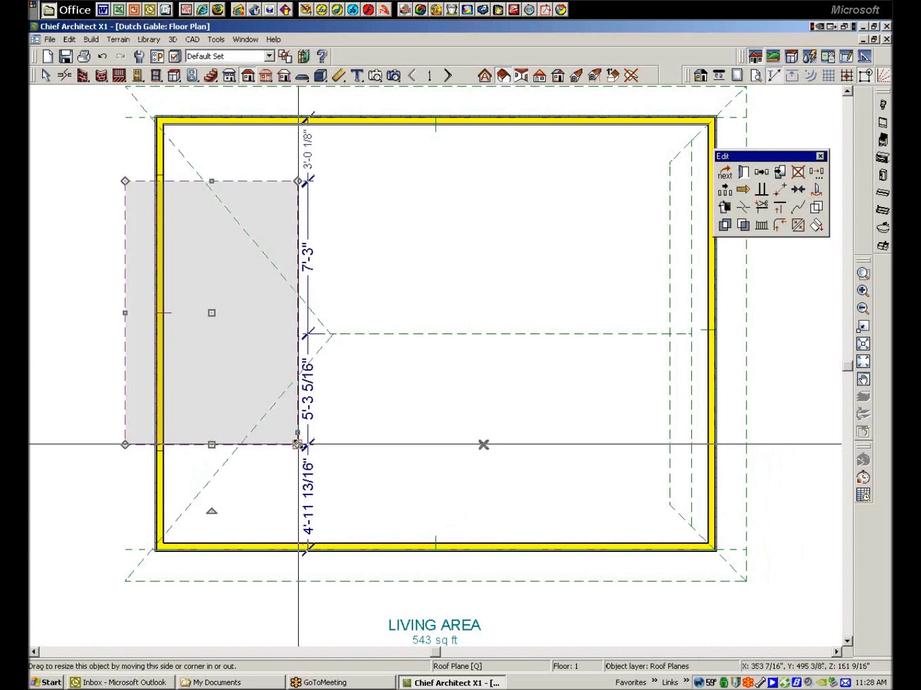
{"action": "mouse_move", "coordinate": [303, 444]}
{"action": "left_mouse_down"}
{"action": "mouse_move", "coordinate": [310, 186]}
{"action": "mouse_move", "coordinate": [297, 181]}
{"action": "mouse_move", "coordinate": [298, 323]}
{"action": "left_mouse_up"}
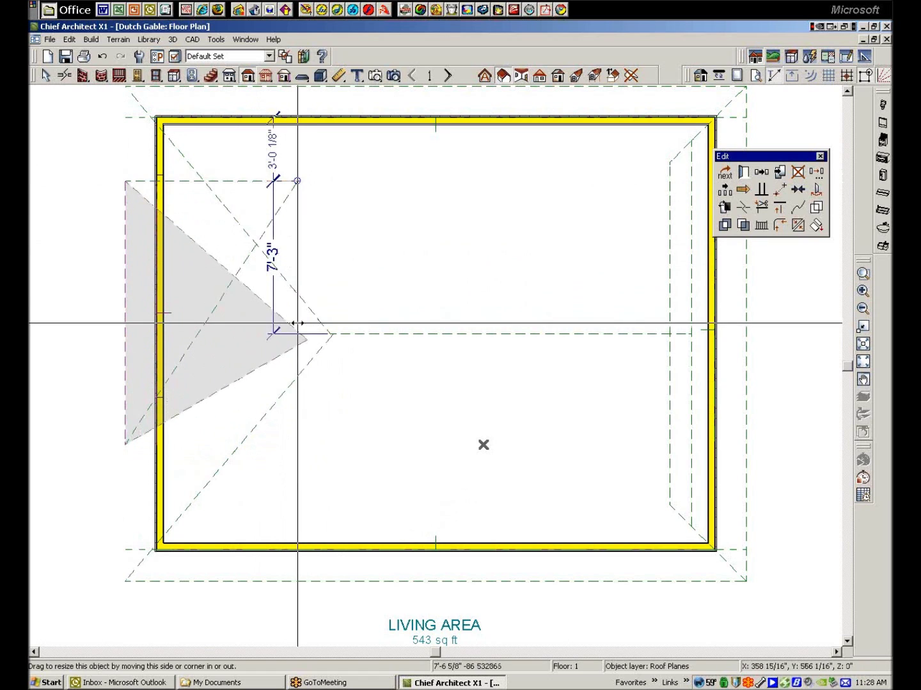
{"action": "left_click_drag", "start_coordinate": [298, 323], "coordinate": [297, 323]}
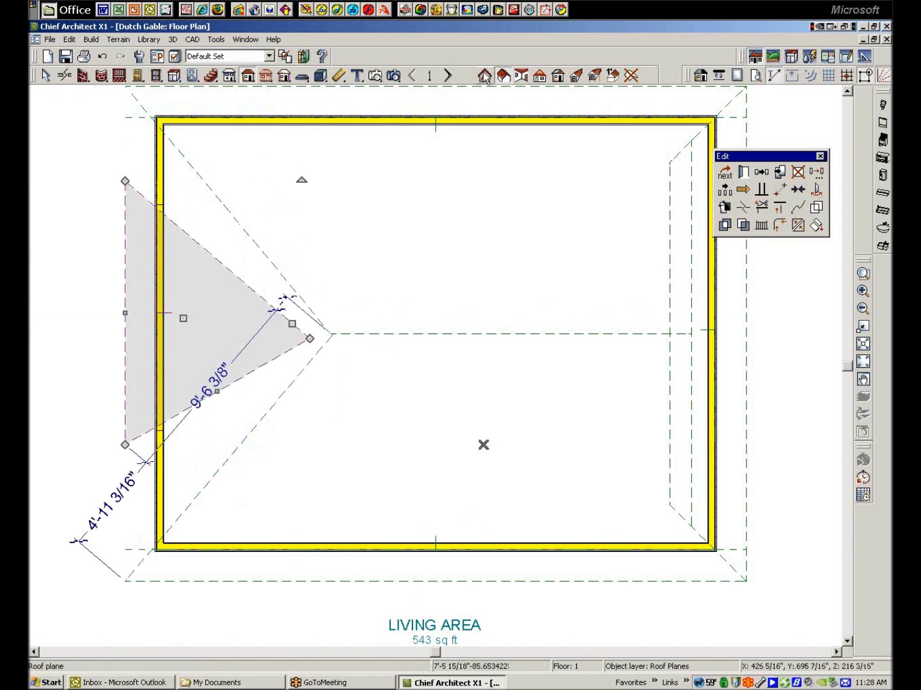
{"action": "left_click", "coordinate": [389, 75]}
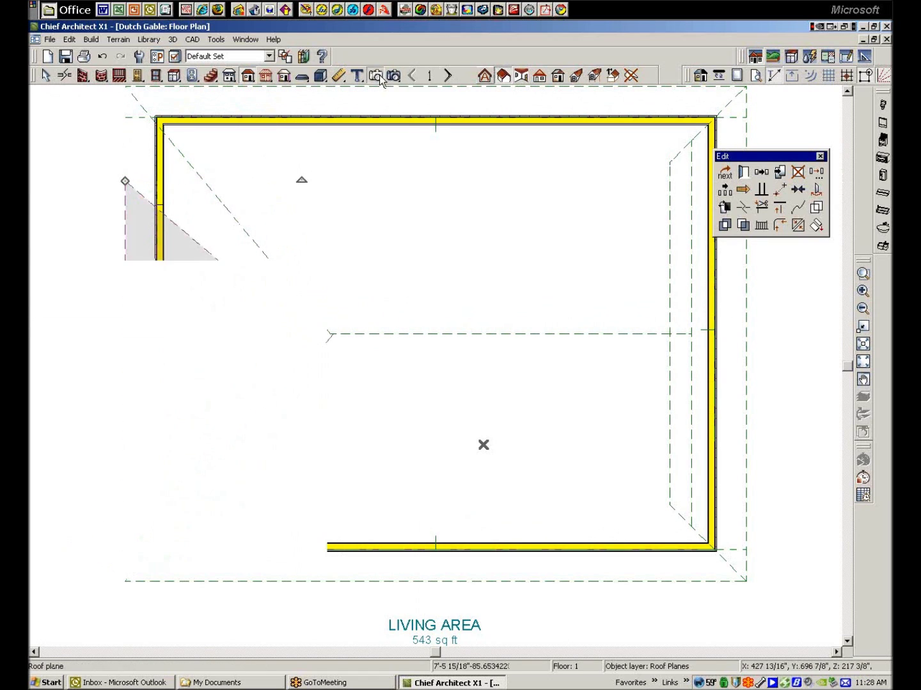
Step: Build a 3D overview, orbit to the left end, and select the triangular gable roof plane
{"action": "left_click", "coordinate": [519, 78]}
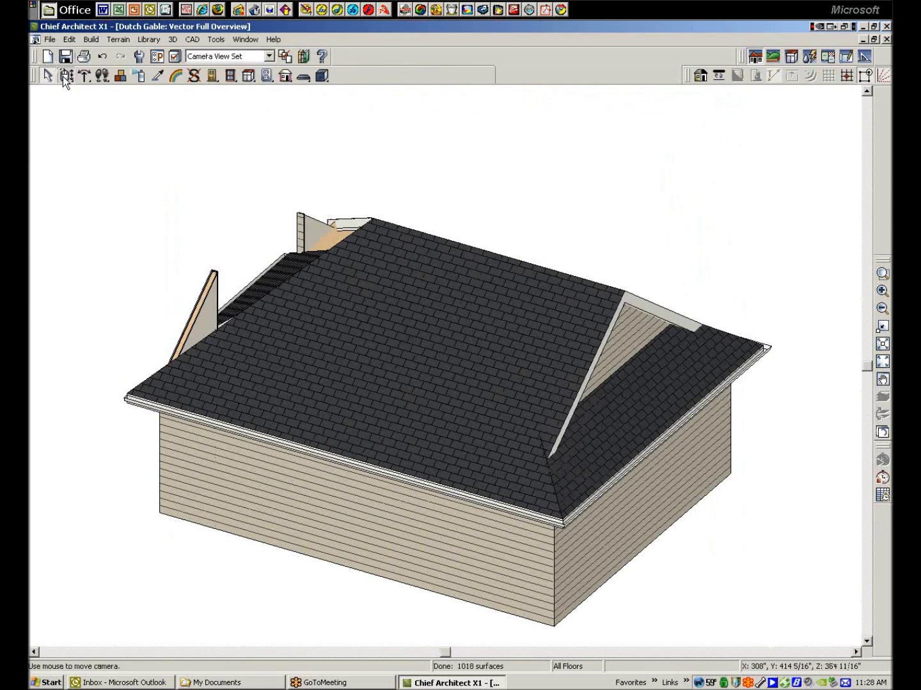
{"action": "left_click", "coordinate": [65, 76]}
{"action": "left_click_drag", "start_coordinate": [267, 365], "coordinate": [266, 362]}
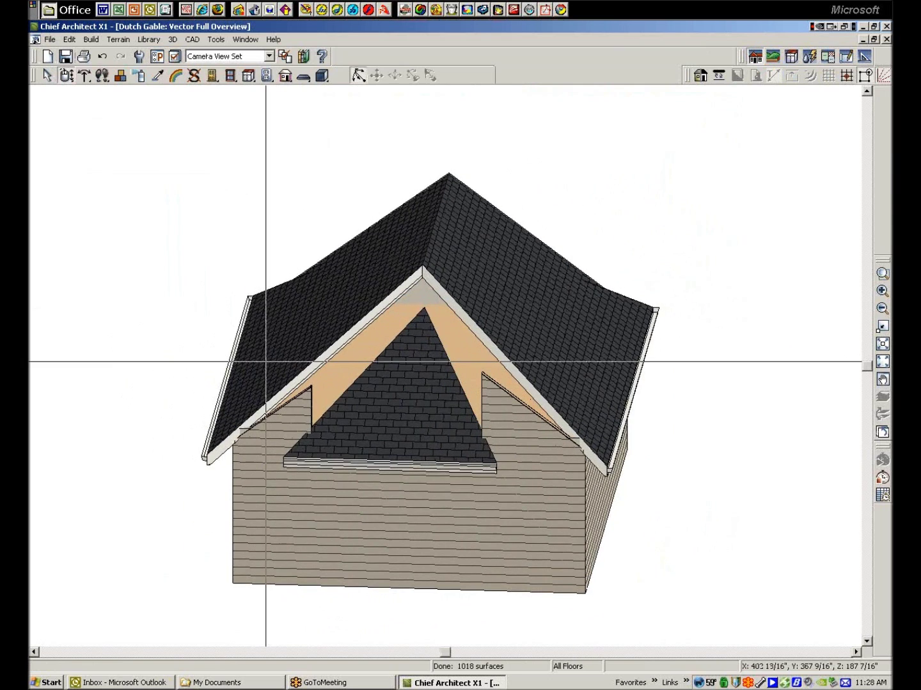
{"action": "right_click", "coordinate": [363, 370]}
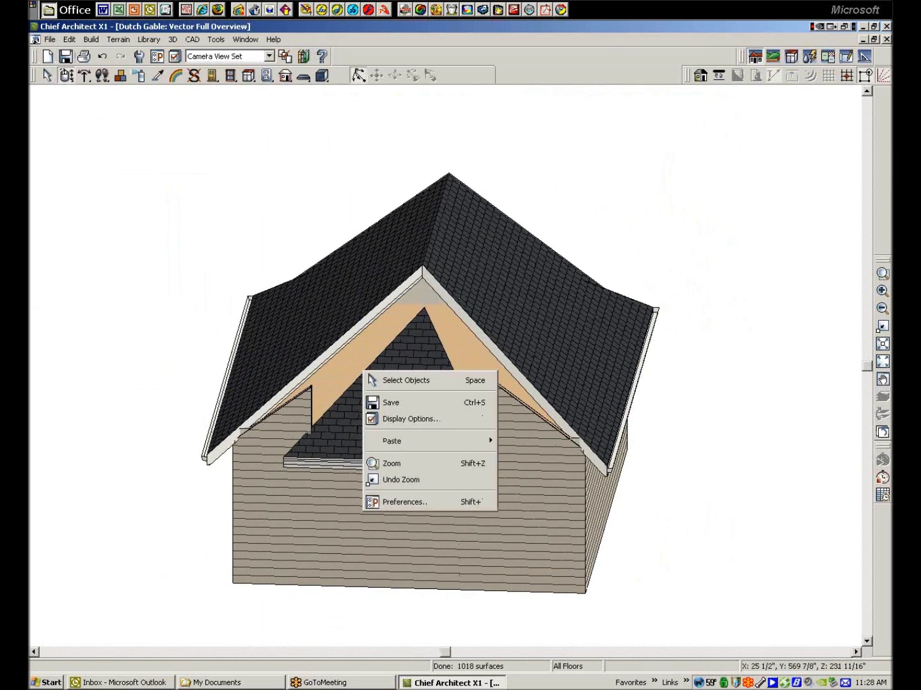
{"action": "left_click", "coordinate": [384, 350]}
{"action": "right_click", "coordinate": [391, 354]}
{"action": "left_click", "coordinate": [415, 366]}
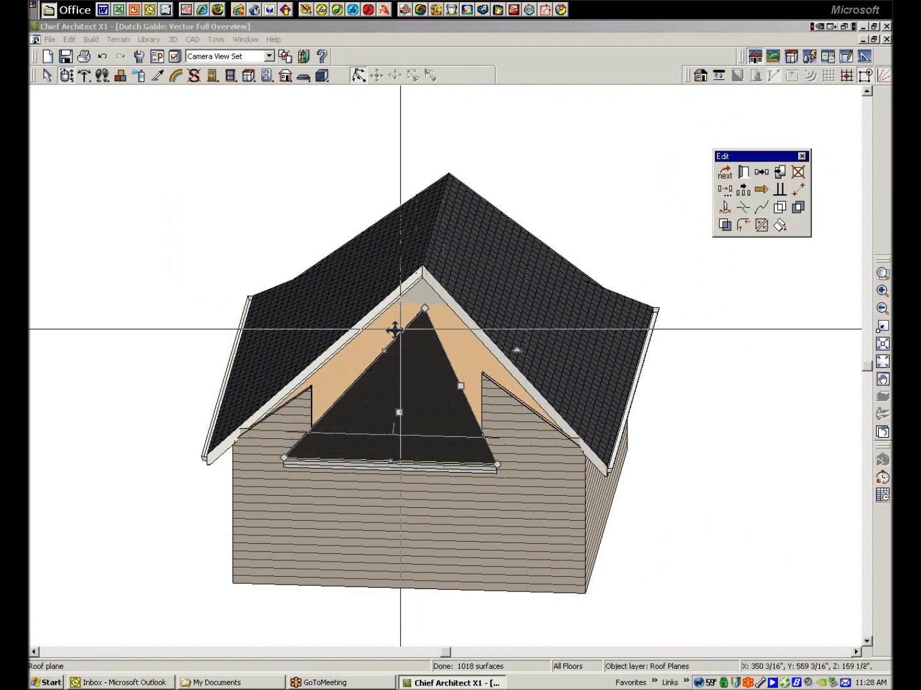
Step: Stretch the plane's peak over the gable wall and join the front plane into a full hip
{"action": "left_click_drag", "start_coordinate": [394, 329], "coordinate": [437, 354]}
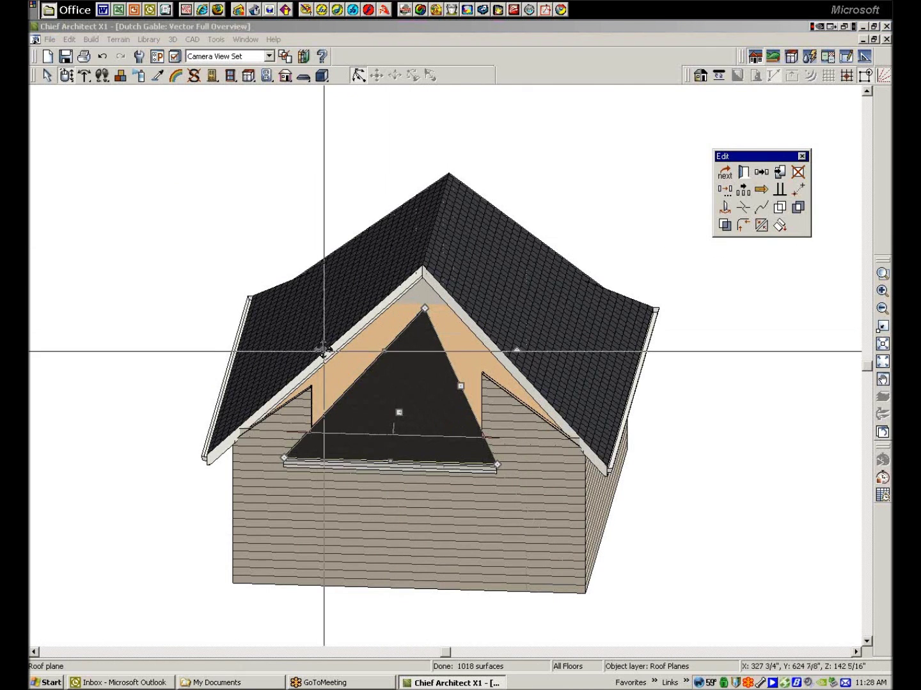
{"action": "right_click", "coordinate": [438, 354]}
{"action": "left_click", "coordinate": [464, 369]}
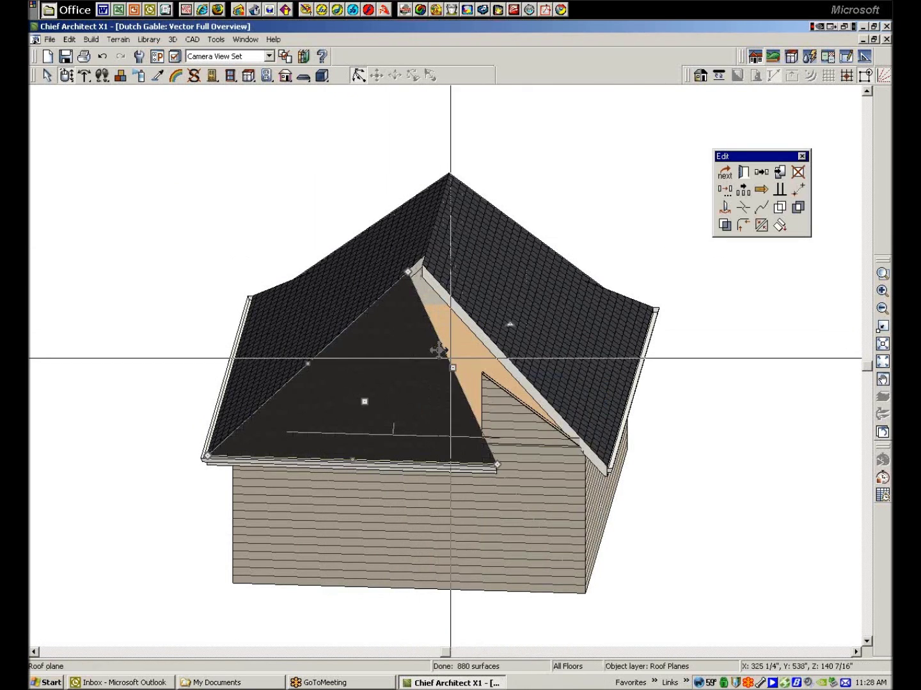
{"action": "left_click", "coordinate": [762, 227]}
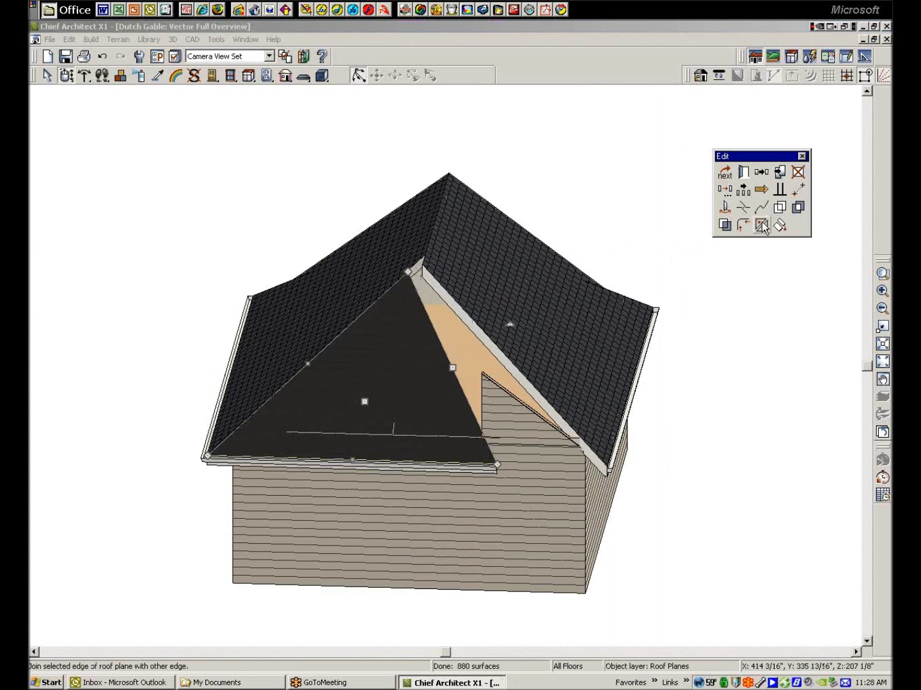
{"action": "left_click", "coordinate": [488, 330]}
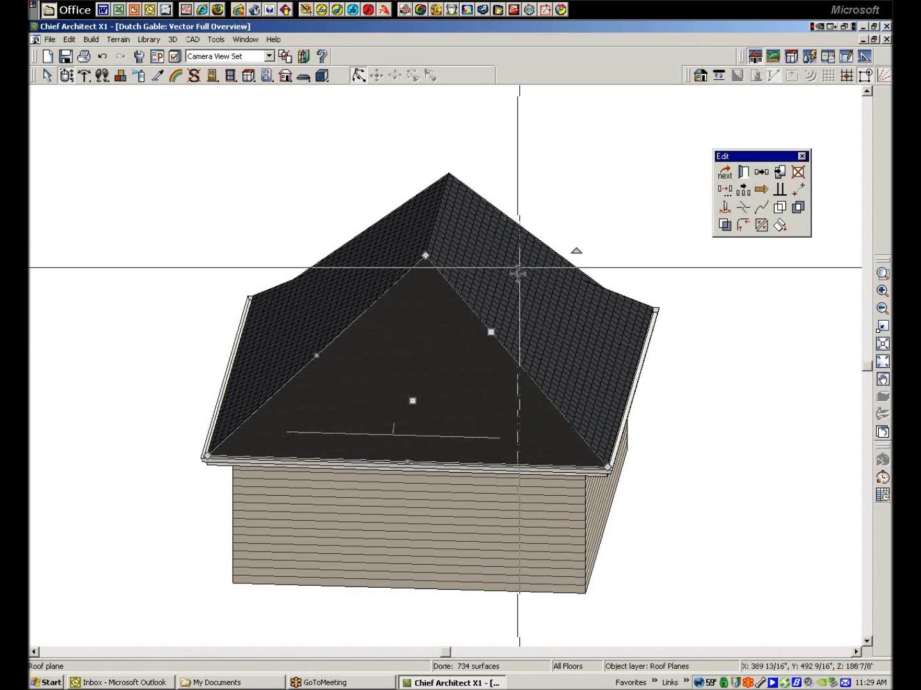
Step: Break the front roof plane's edge and pull its top corner down
{"action": "left_click", "coordinate": [746, 211]}
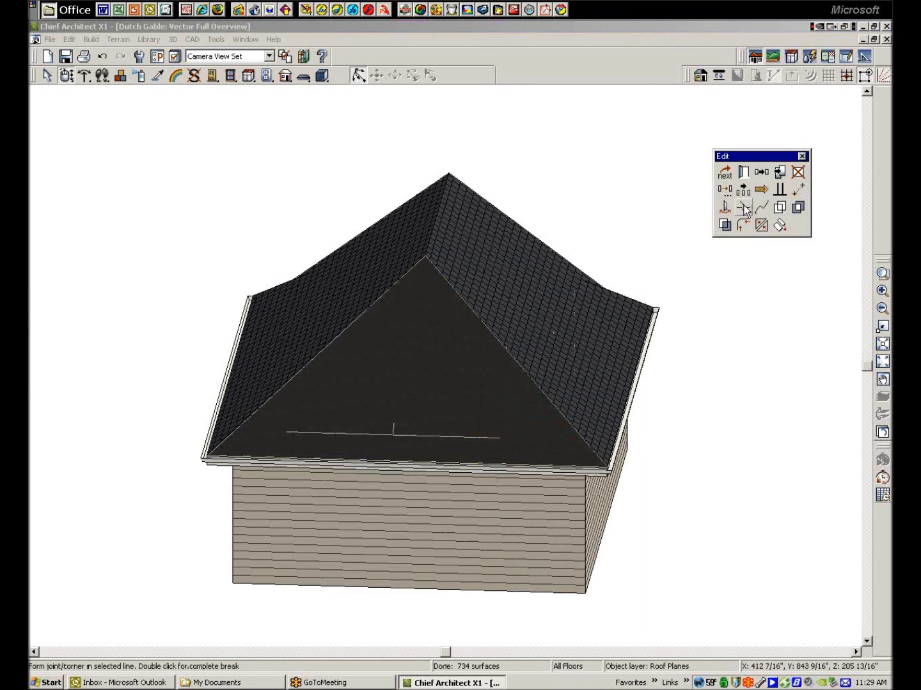
{"action": "left_click", "coordinate": [437, 390]}
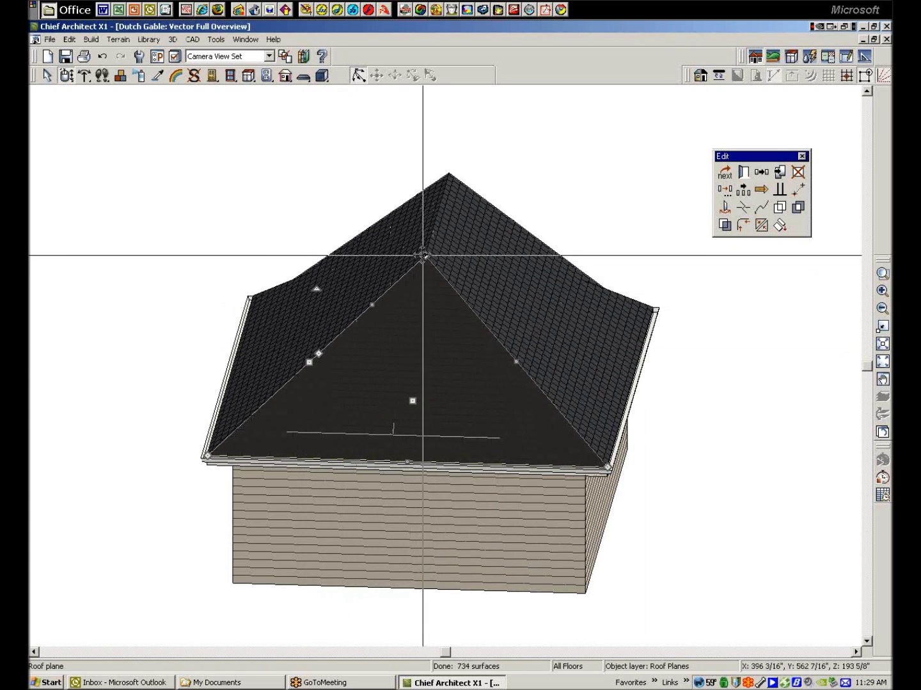
{"action": "mouse_move", "coordinate": [425, 255]}
{"action": "left_mouse_down"}
{"action": "mouse_move", "coordinate": [525, 370]}
{"action": "mouse_move", "coordinate": [514, 358]}
{"action": "left_mouse_up"}
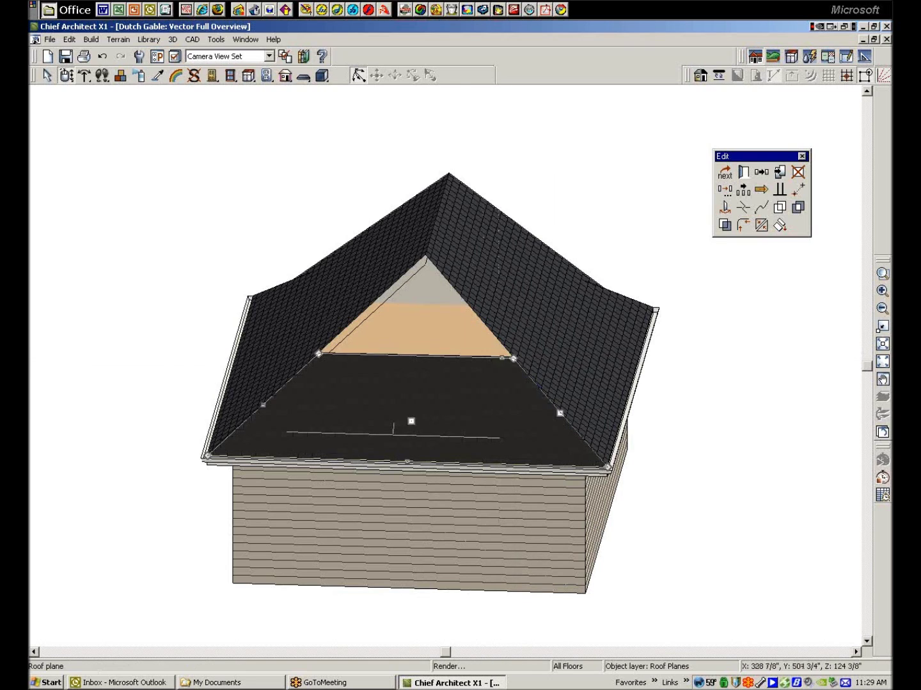
{"action": "key", "text": "Escape"}
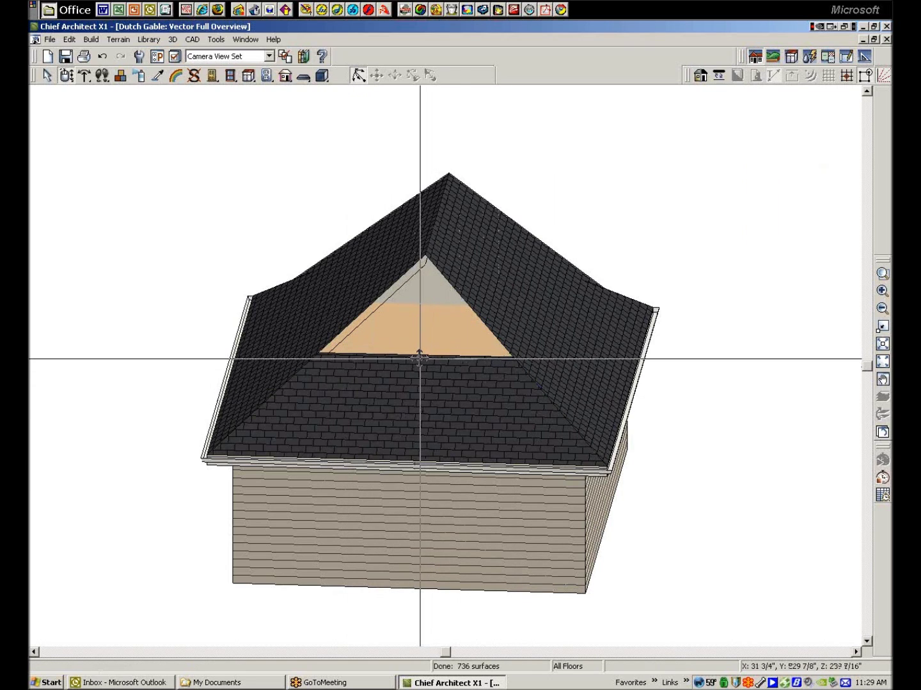
Step: Lower the lower roof plane's top edge to enlarge the gable
{"action": "right_click", "coordinate": [420, 357]}
{"action": "left_click", "coordinate": [453, 34]}
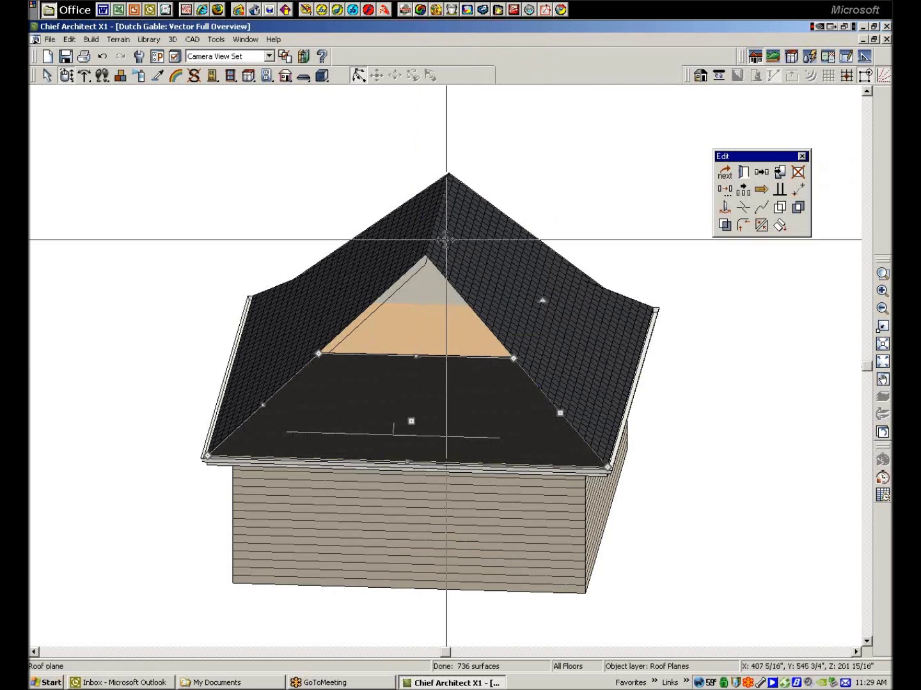
{"action": "left_click_drag", "start_coordinate": [415, 357], "coordinate": [412, 395]}
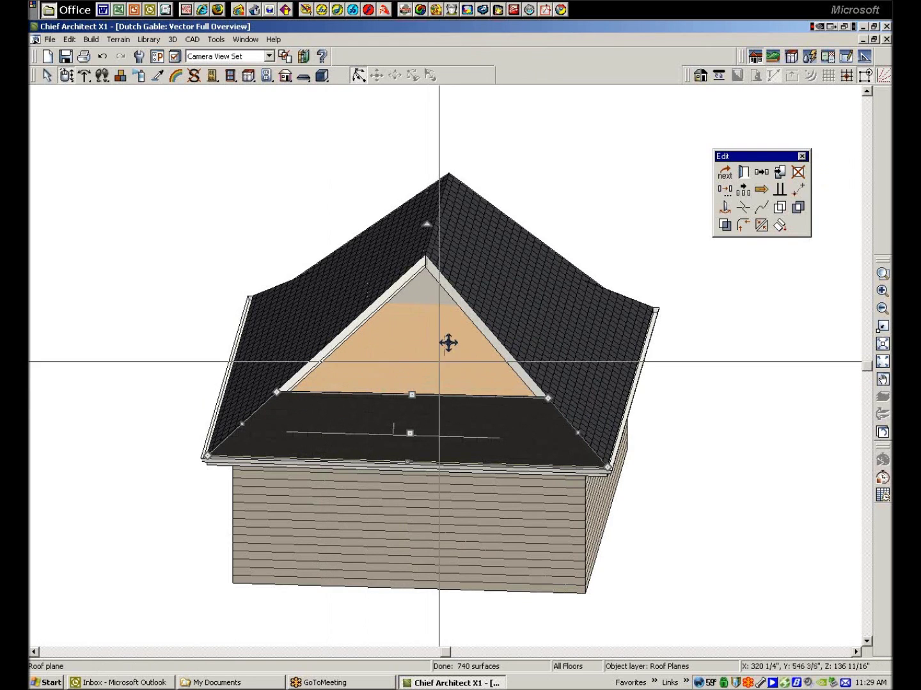
{"action": "right_click", "coordinate": [488, 305]}
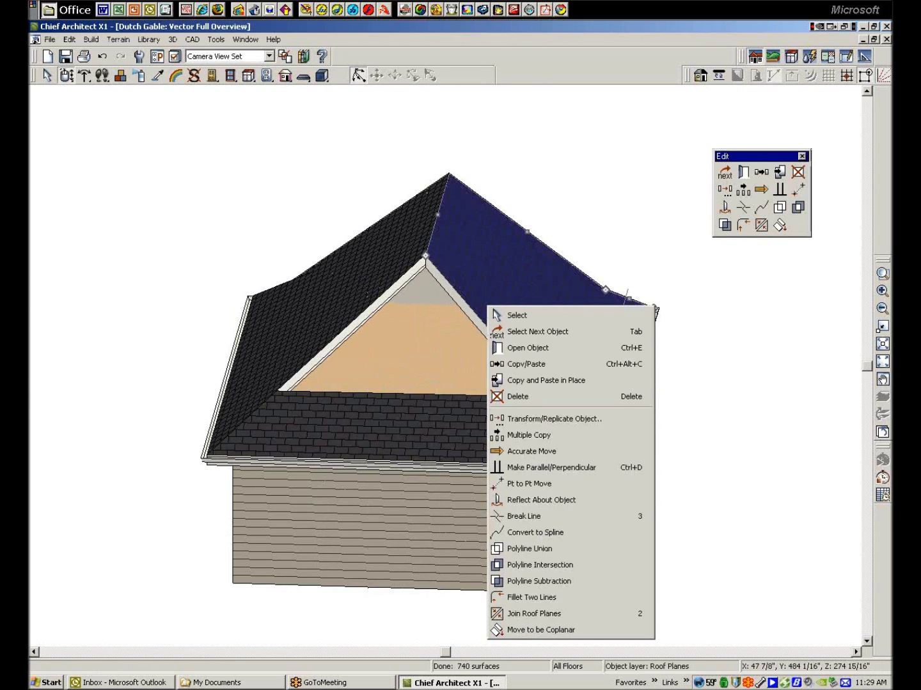
Step: Add a break point on the right roof plane and move its corner toward the gable edge
{"action": "left_click", "coordinate": [519, 317]}
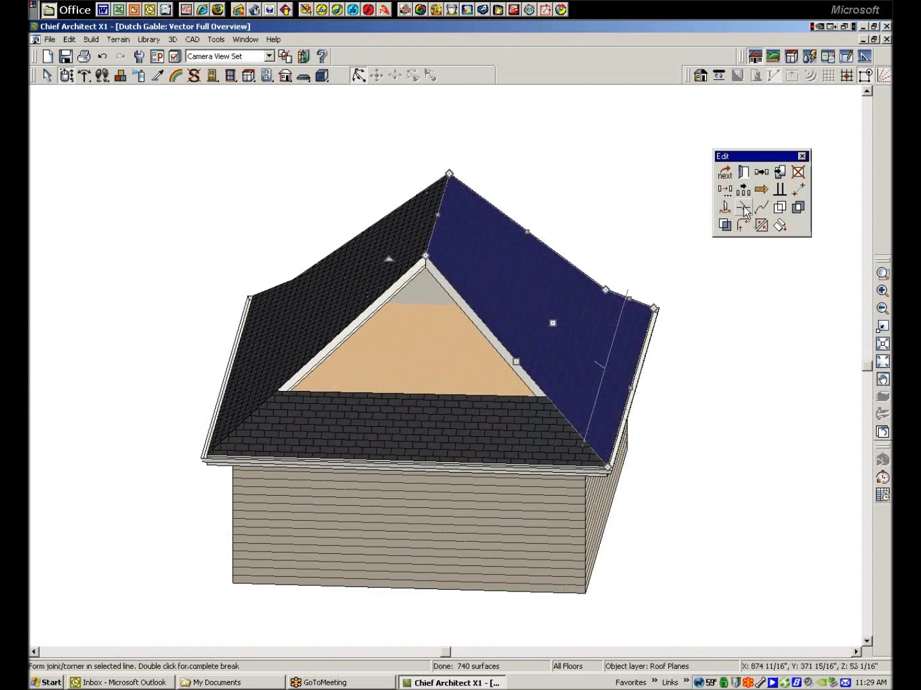
{"action": "left_click", "coordinate": [544, 394]}
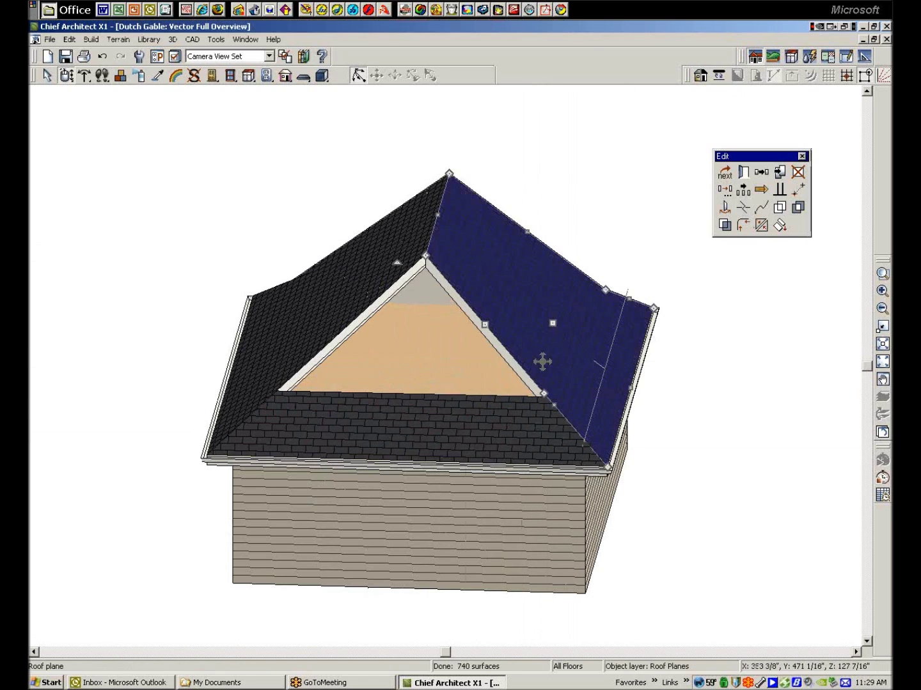
{"action": "mouse_move", "coordinate": [426, 255]}
{"action": "left_mouse_down"}
{"action": "mouse_move", "coordinate": [441, 271]}
{"action": "mouse_move", "coordinate": [403, 311]}
{"action": "left_mouse_up"}
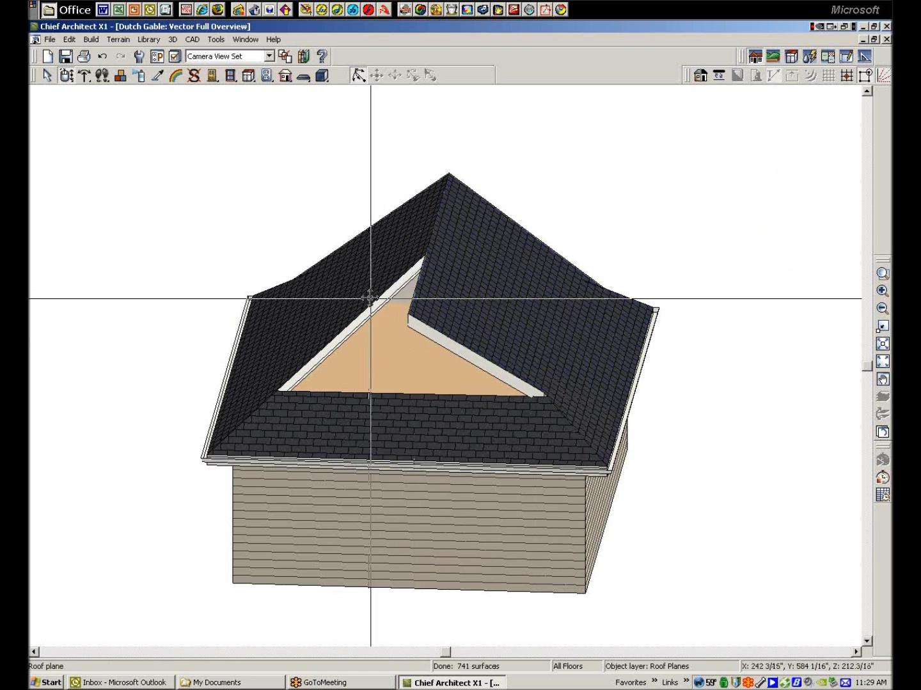
Step: Break the left roof plane's edge and try moving its corner down the gable, then back
{"action": "right_click", "coordinate": [380, 305]}
{"action": "left_click", "coordinate": [383, 308]}
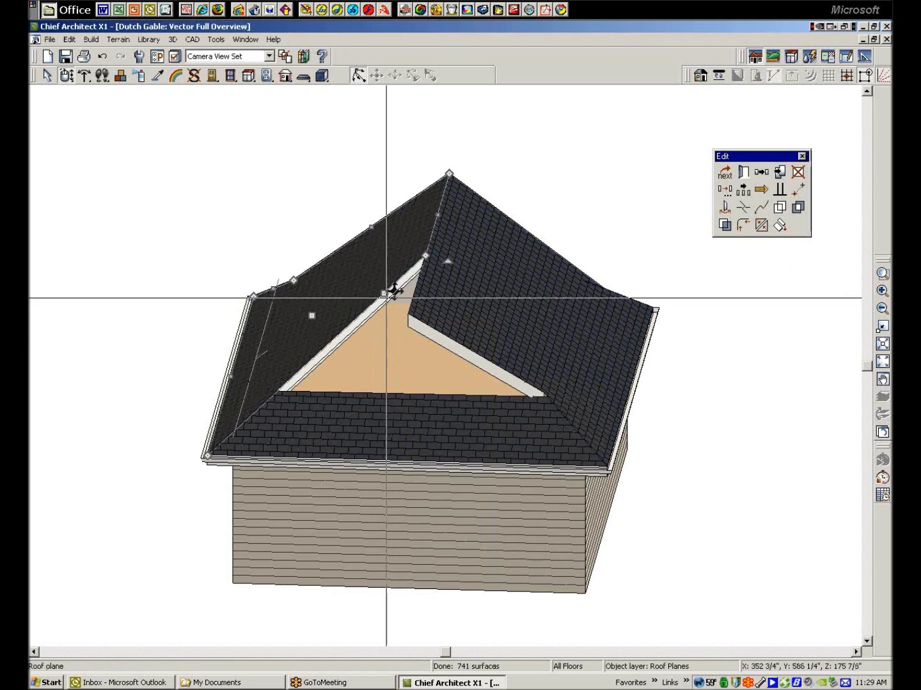
{"action": "left_click", "coordinate": [744, 209]}
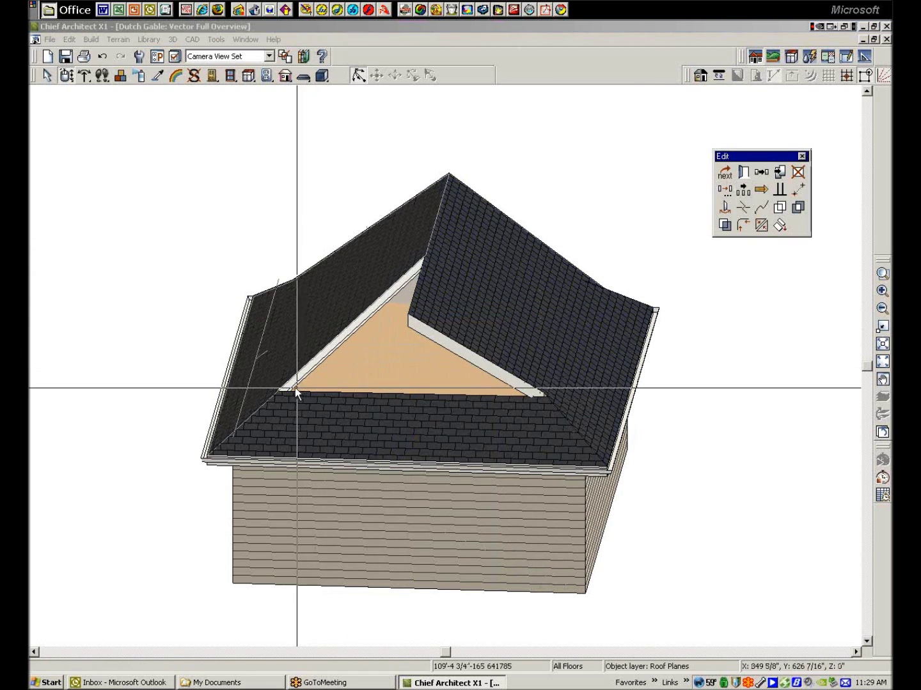
{"action": "left_click", "coordinate": [278, 390]}
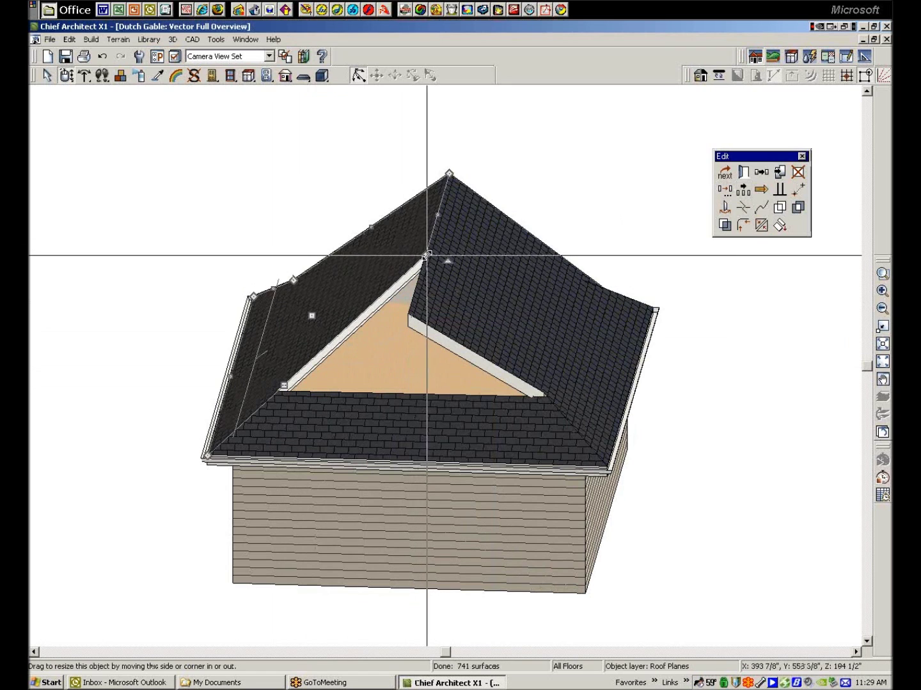
{"action": "left_click_drag", "start_coordinate": [426, 255], "coordinate": [410, 311]}
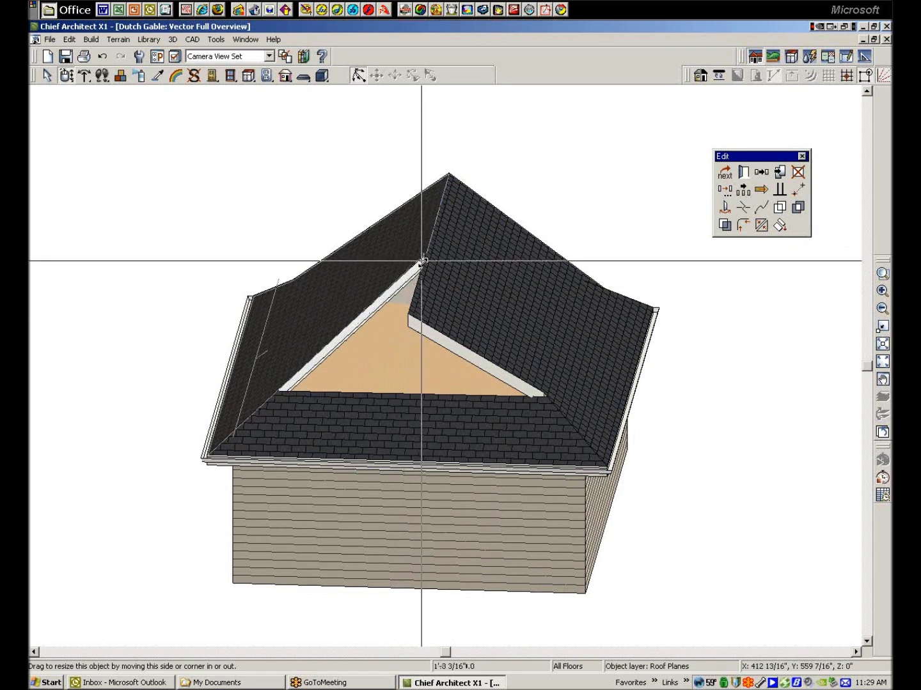
{"action": "left_click_drag", "start_coordinate": [409, 313], "coordinate": [425, 255]}
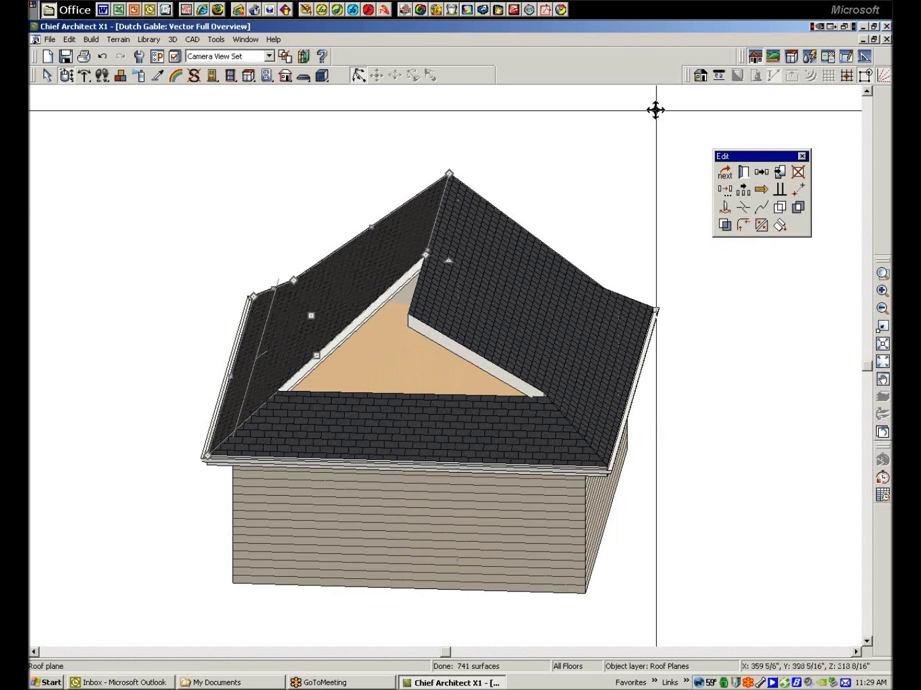
Step: Add new vertices on the left roof plane and pull its inner corner down to meet the gable
{"action": "left_click", "coordinate": [746, 210]}
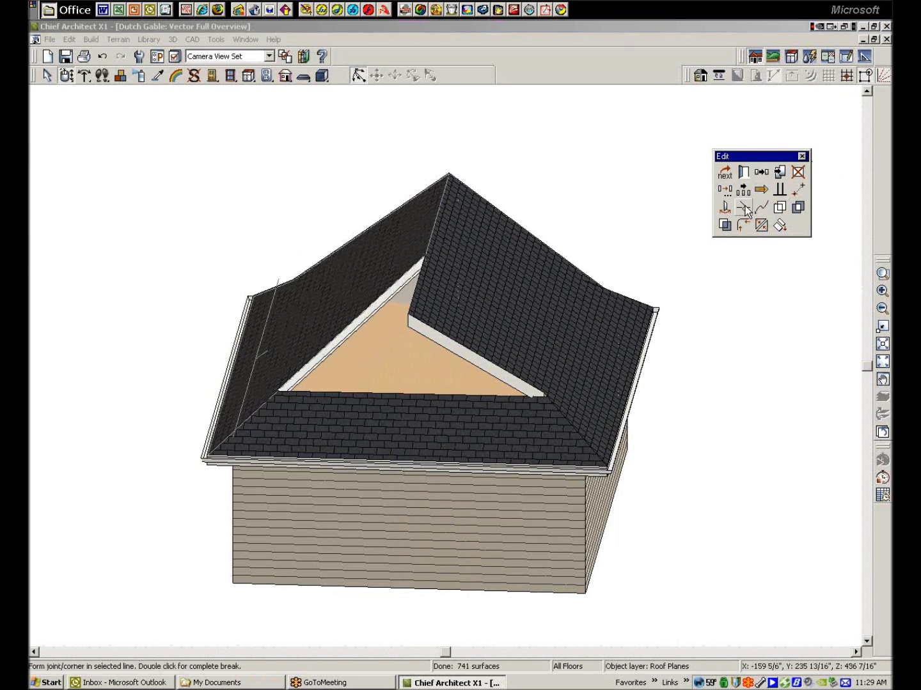
{"action": "left_click", "coordinate": [278, 388]}
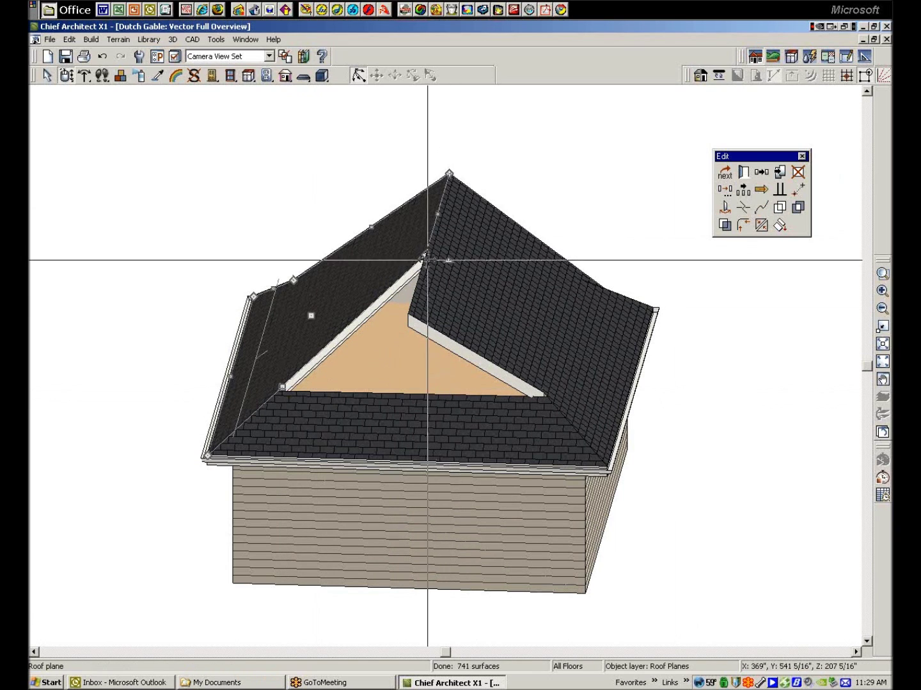
{"action": "left_click_drag", "start_coordinate": [448, 257], "coordinate": [408, 317]}
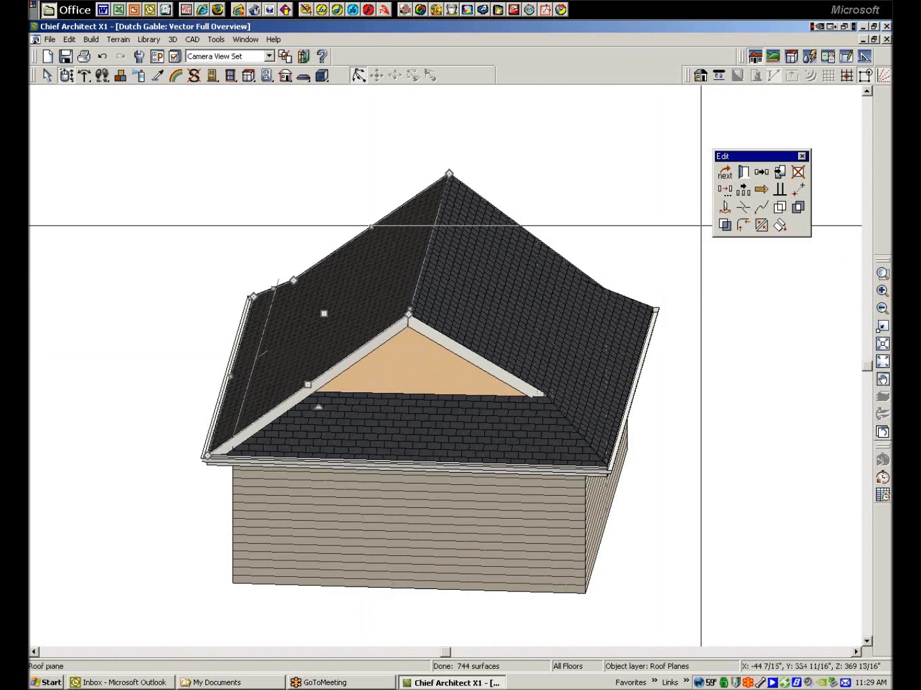
{"action": "left_click", "coordinate": [745, 210]}
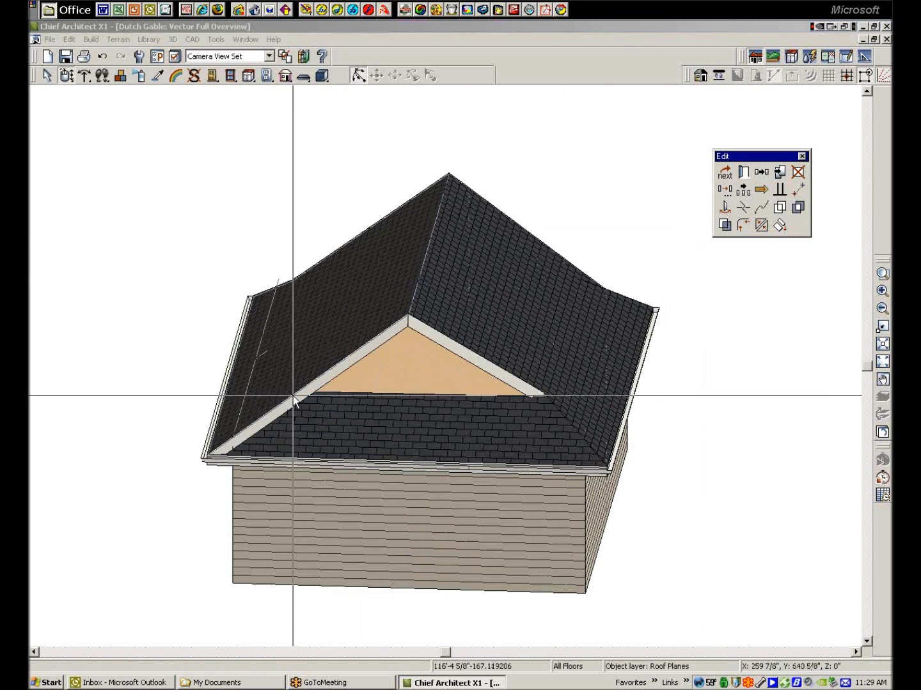
{"action": "left_click", "coordinate": [293, 397]}
{"action": "left_click_drag", "start_coordinate": [292, 394], "coordinate": [292, 378]}
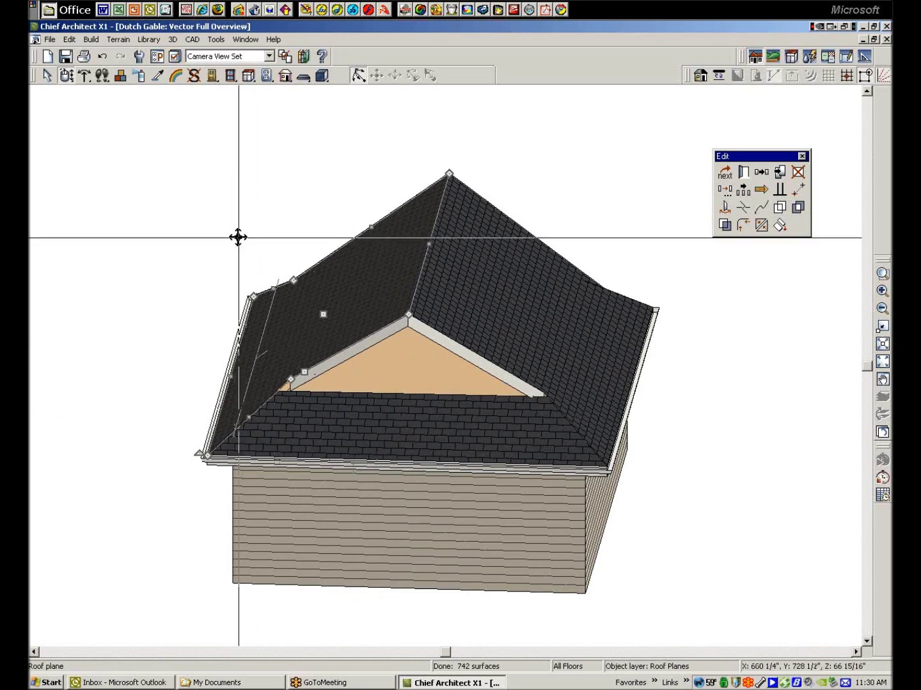
Step: Orbit the finished Dutch gable end toward a side view, then leave the 3D view
{"action": "key", "text": "Escape"}
{"action": "left_click_drag", "start_coordinate": [401, 346], "coordinate": [517, 283]}
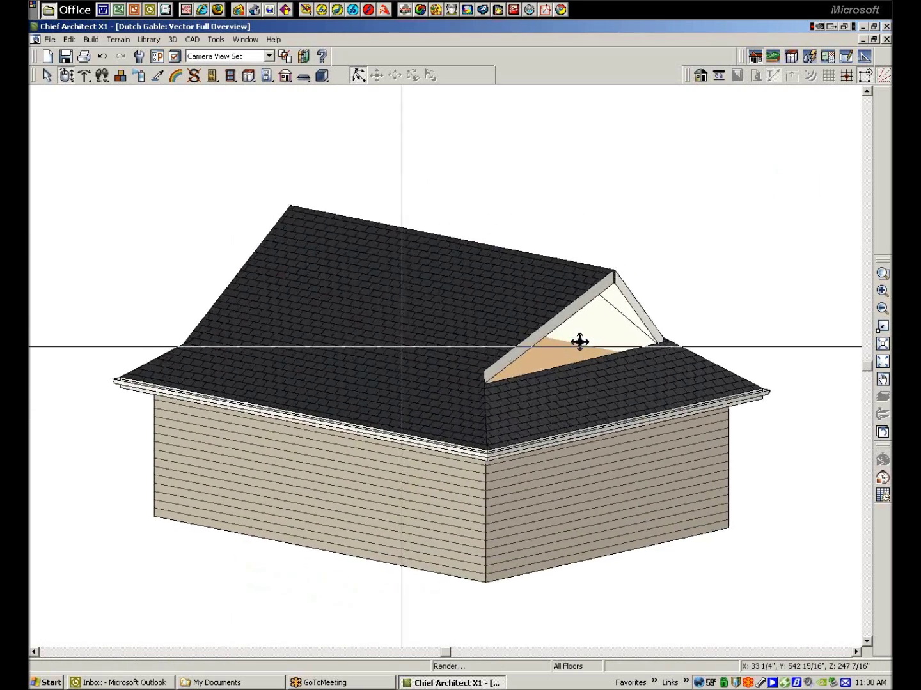
{"action": "mouse_move", "coordinate": [579, 341]}
{"action": "left_mouse_down"}
{"action": "mouse_move", "coordinate": [664, 298]}
{"action": "mouse_move", "coordinate": [716, 156]}
{"action": "left_mouse_up"}
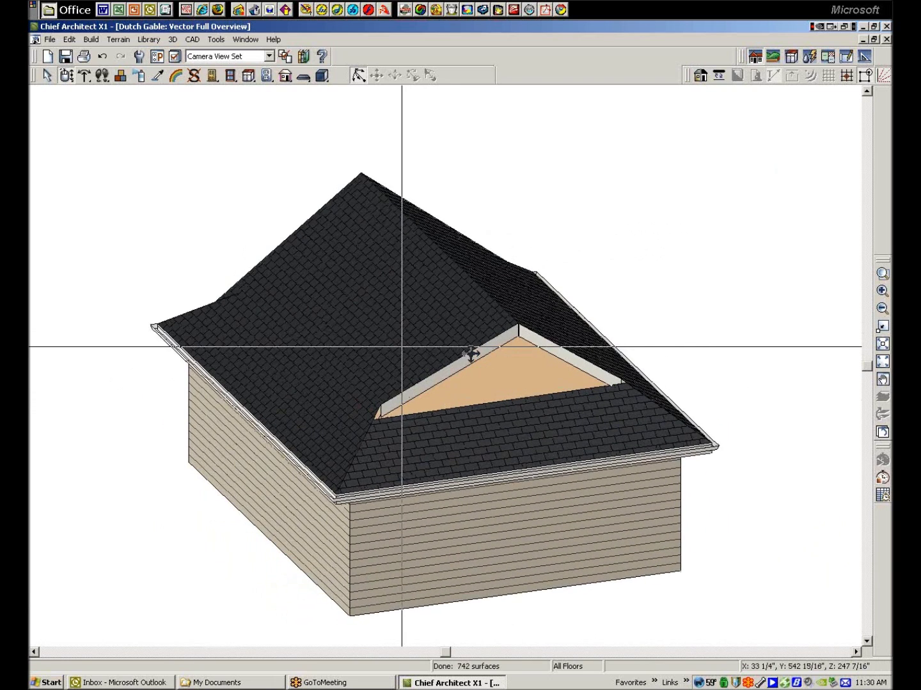
{"action": "left_click", "coordinate": [887, 37]}
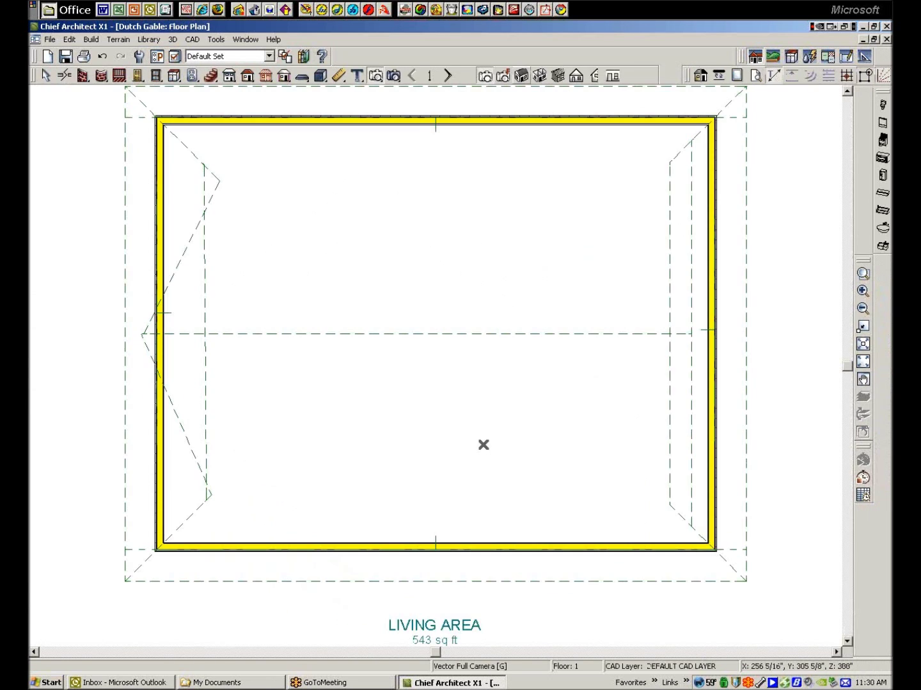
Step: Make the left and lower roof planes' left edges parallel to the left wall
{"action": "left_click", "coordinate": [46, 75]}
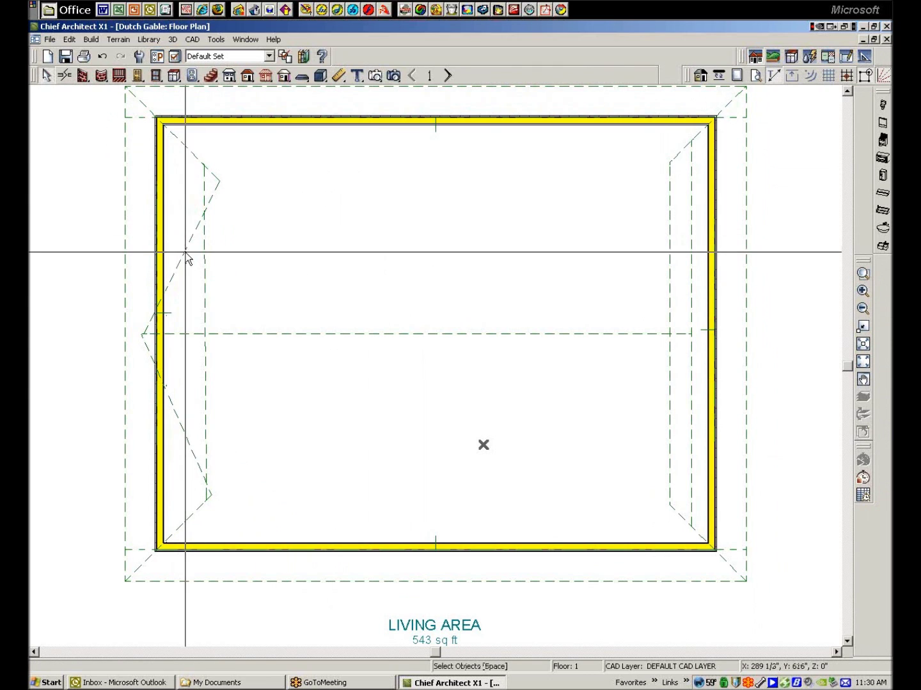
{"action": "left_click", "coordinate": [212, 284]}
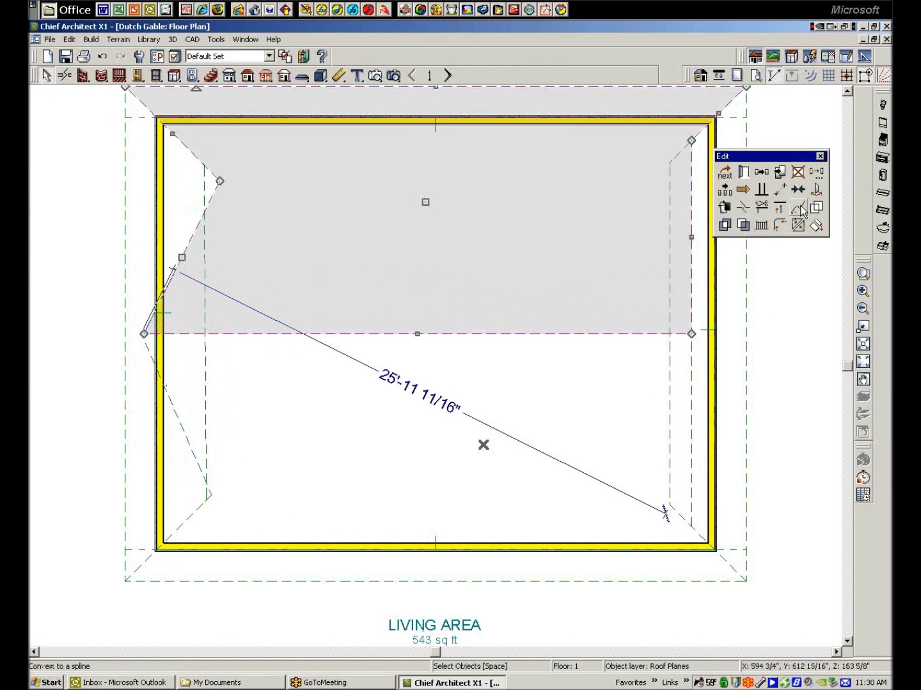
{"action": "left_click", "coordinate": [760, 190]}
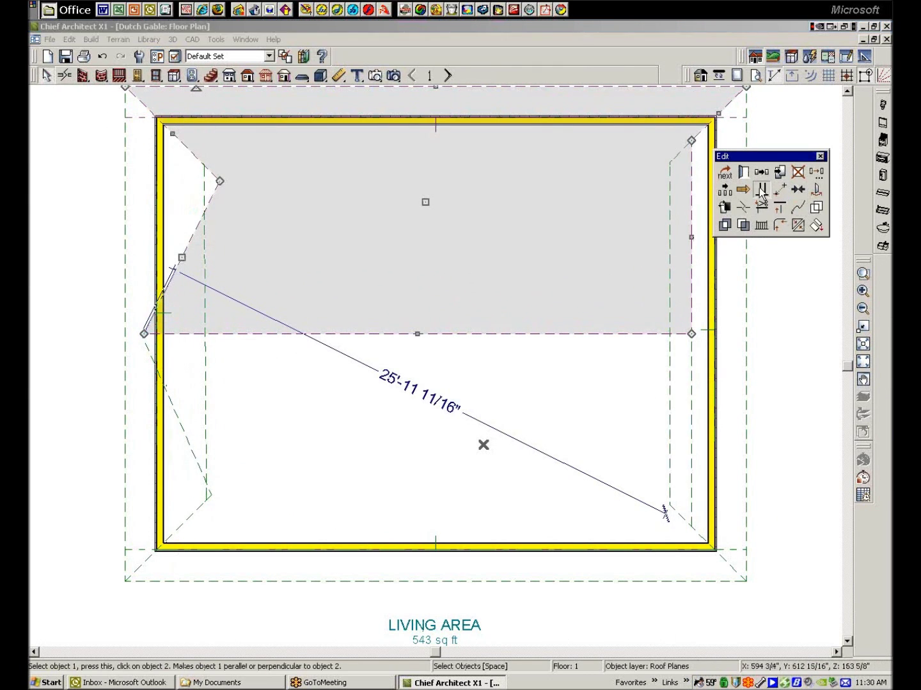
{"action": "left_click", "coordinate": [163, 221]}
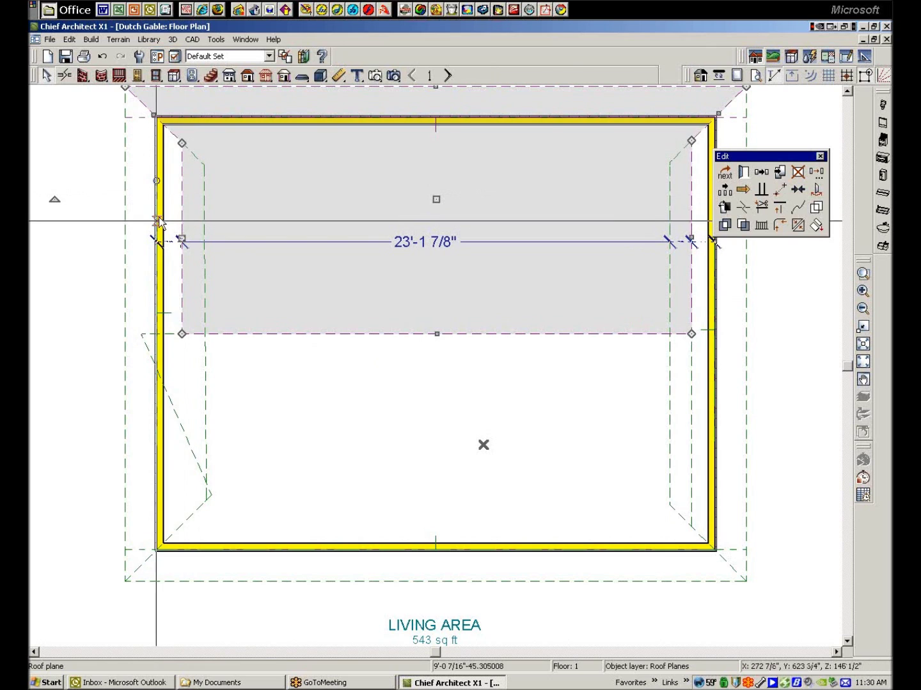
{"action": "left_click", "coordinate": [180, 418]}
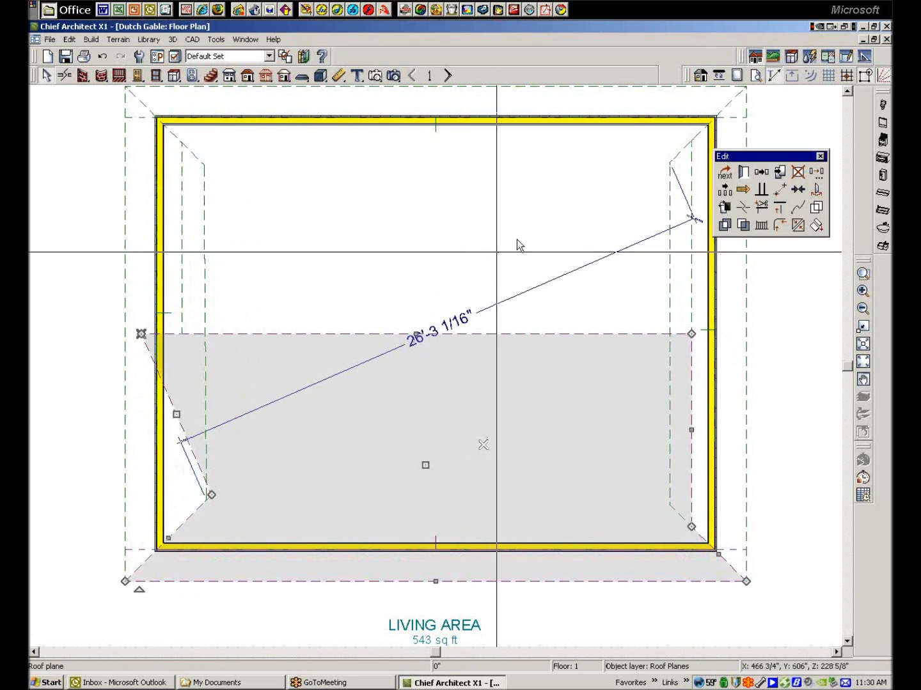
{"action": "left_click", "coordinate": [761, 189]}
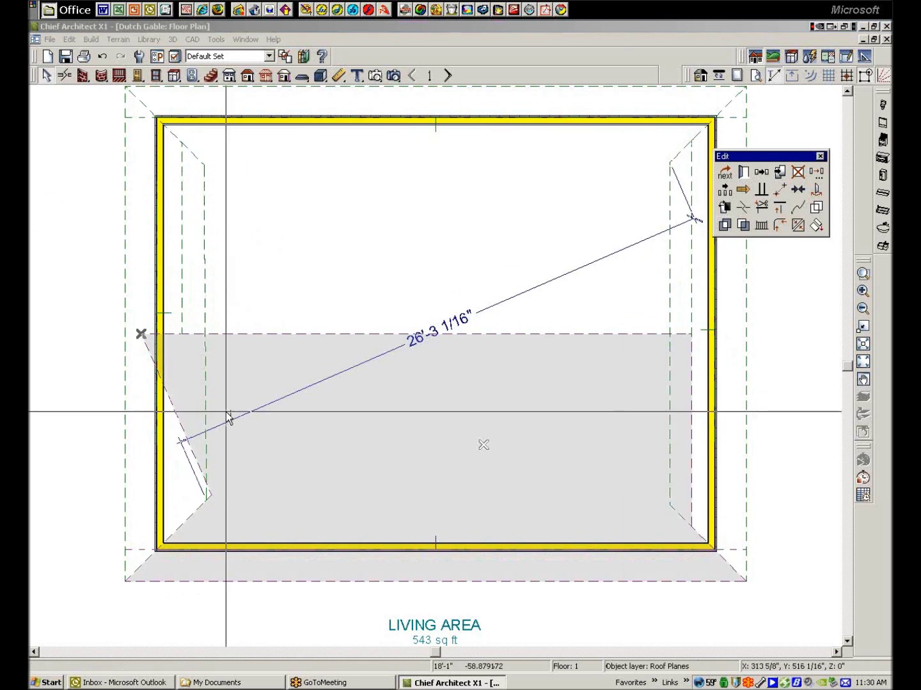
{"action": "left_click", "coordinate": [158, 434]}
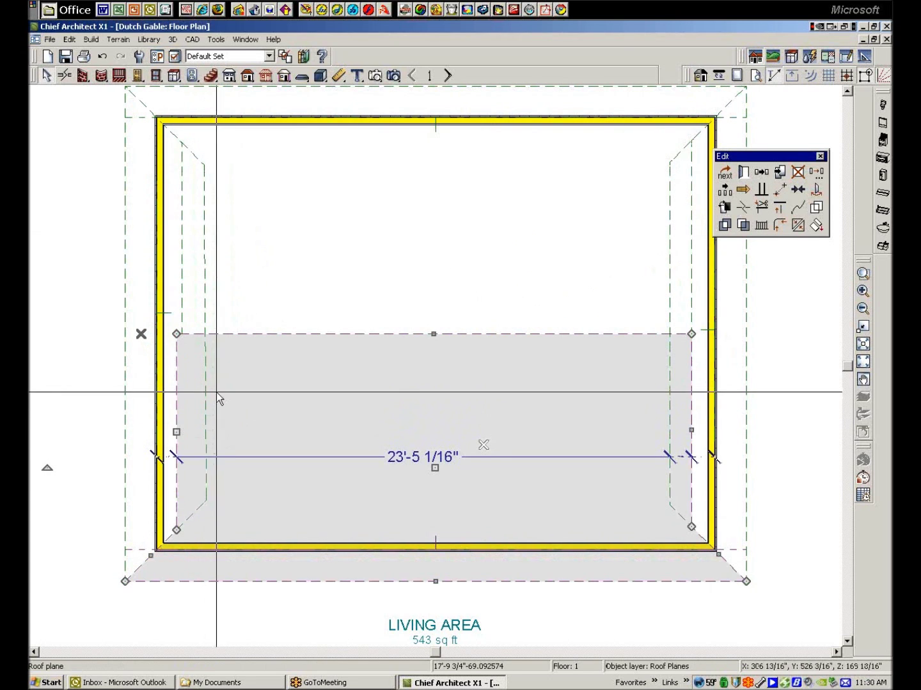
{"action": "key", "text": "Escape"}
Step: Check the upper roof plane's edge distance from the wall without changing it
{"action": "left_click", "coordinate": [691, 305]}
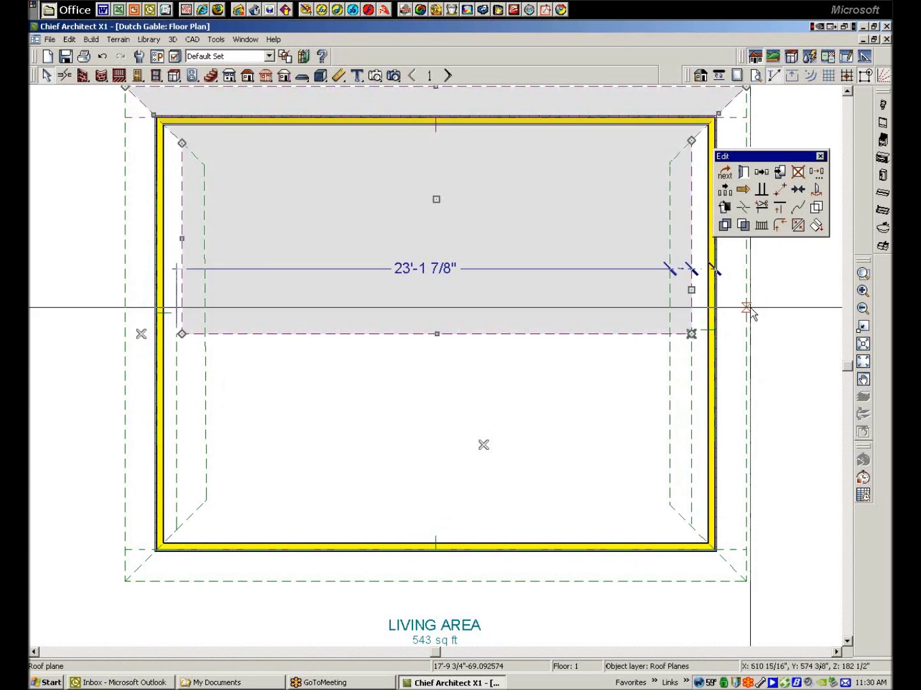
{"action": "left_click", "coordinate": [701, 272]}
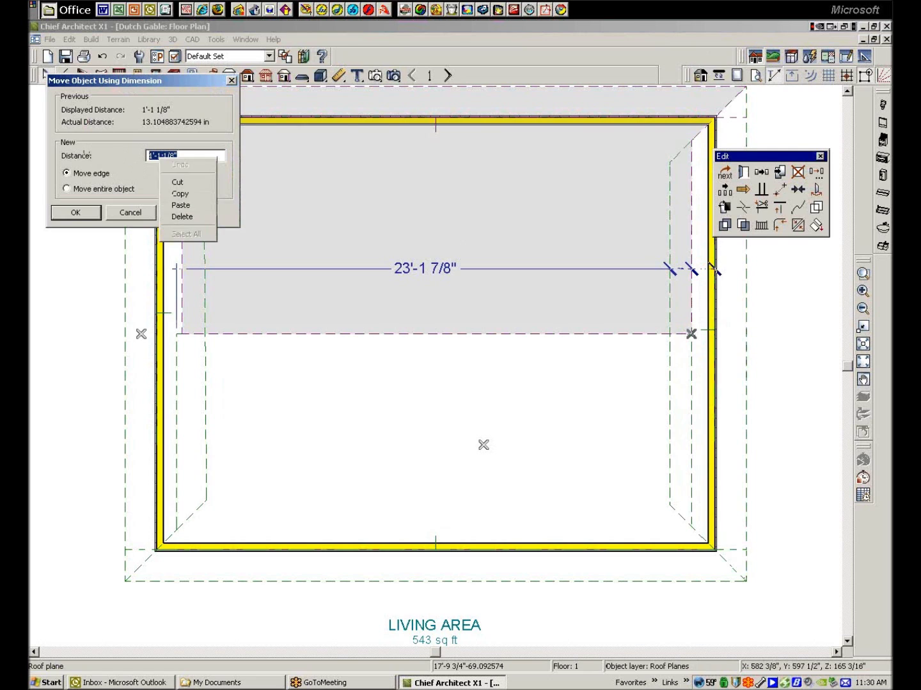
{"action": "left_click", "coordinate": [132, 211]}
Step: Make the left roof plane's edge parallel to the wall
{"action": "right_click", "coordinate": [205, 208]}
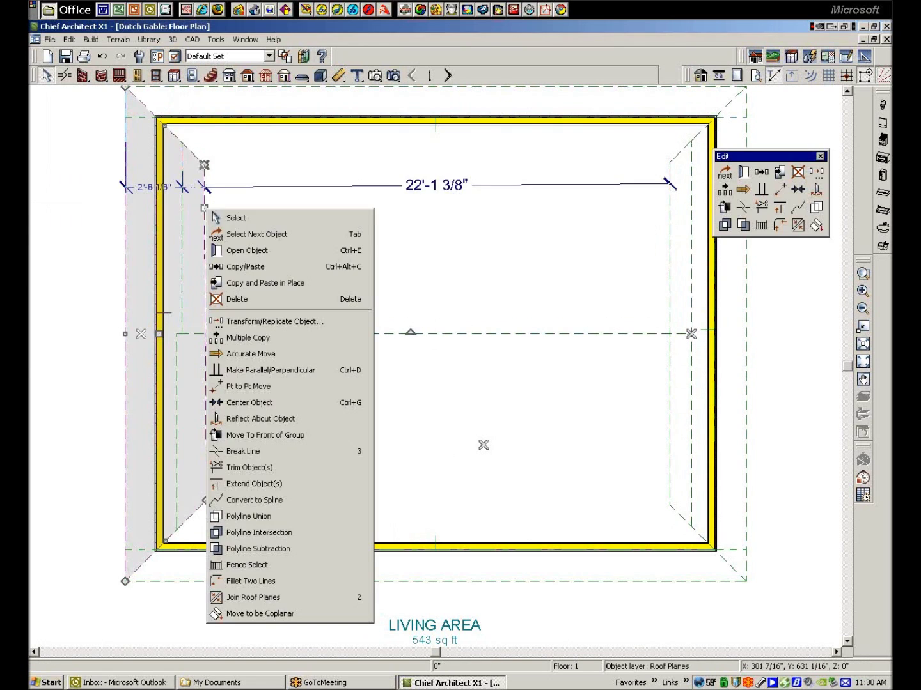
{"action": "left_click", "coordinate": [236, 224]}
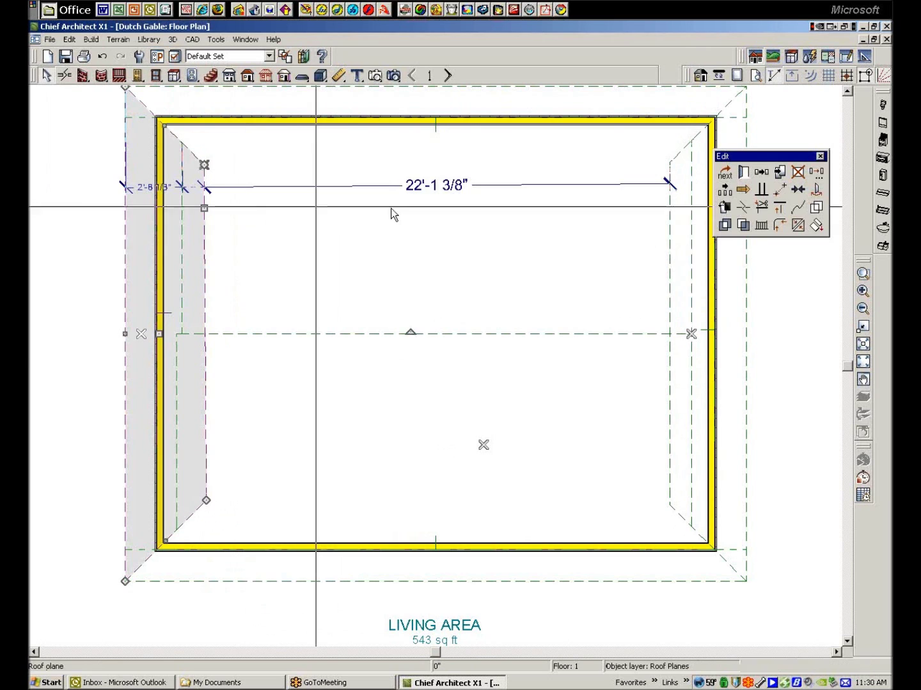
{"action": "left_click", "coordinate": [763, 191]}
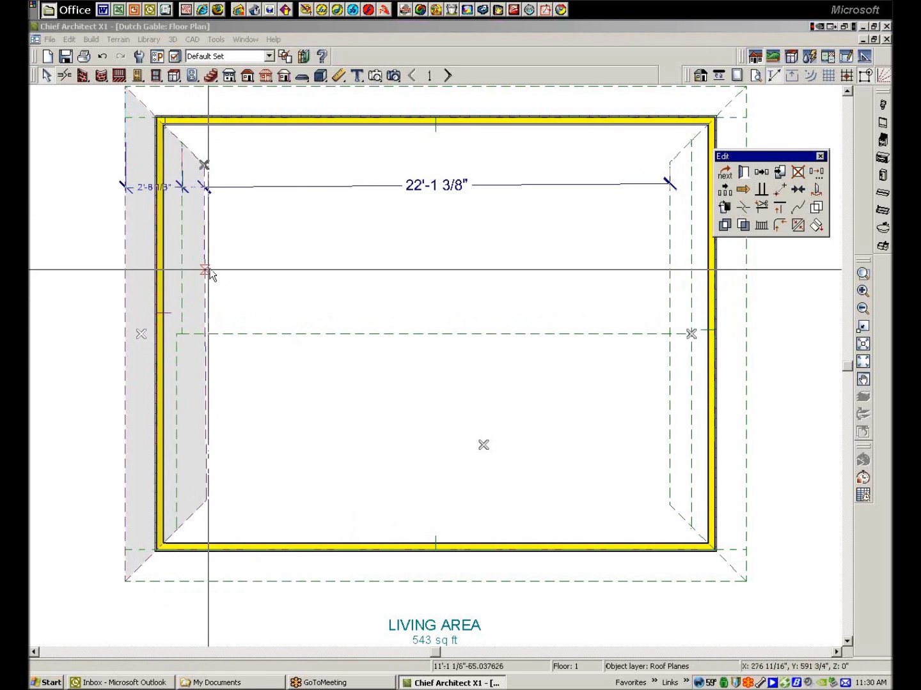
{"action": "left_click", "coordinate": [160, 270]}
{"action": "left_click", "coordinate": [204, 273]}
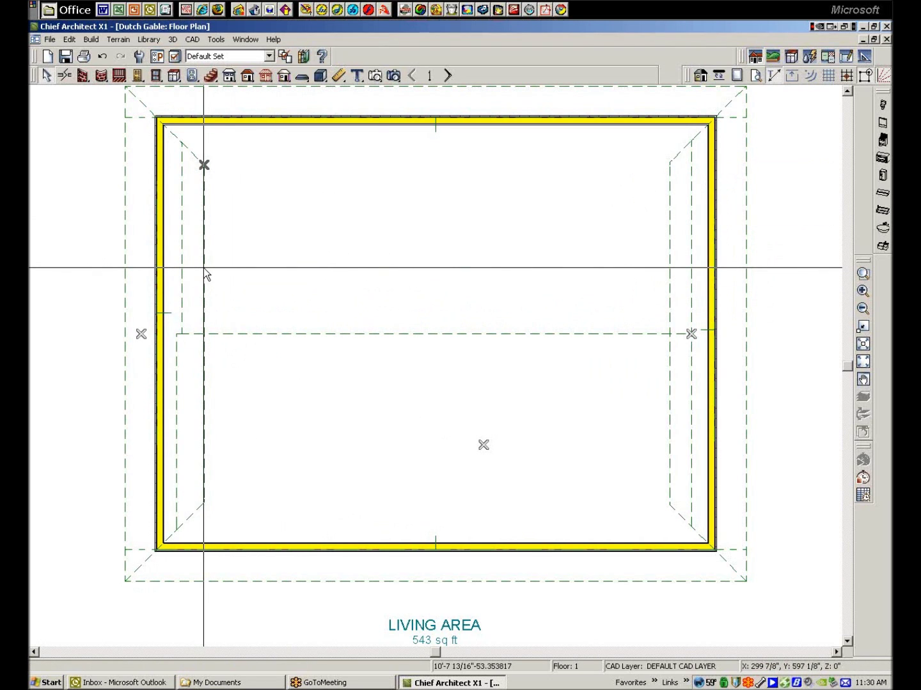
{"action": "left_click", "coordinate": [206, 270]}
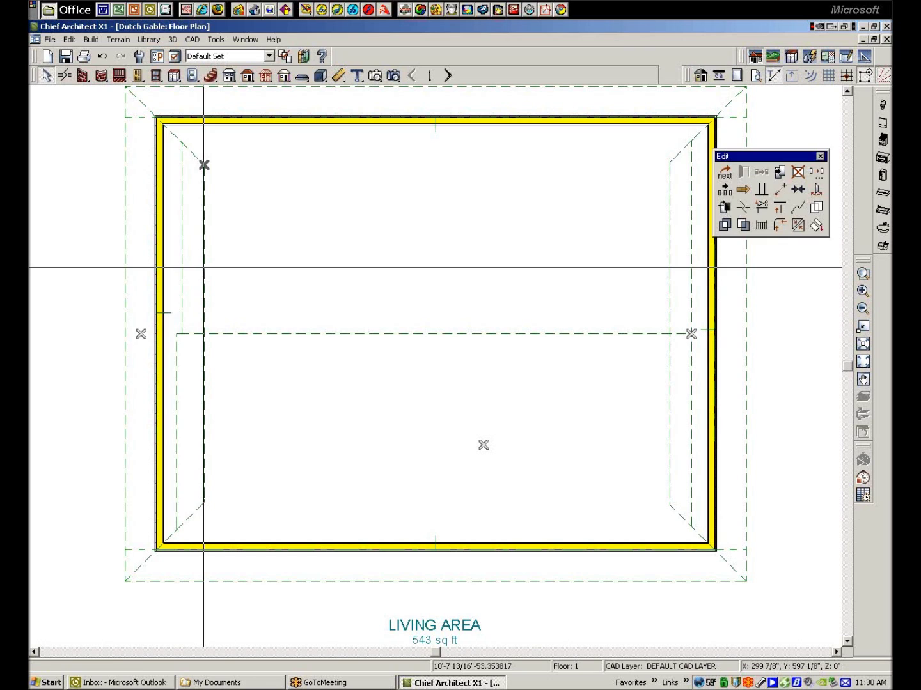
Step: Check the right and upper roof planes' edge distances from the wall, leaving them unchanged
{"action": "left_click", "coordinate": [427, 277]}
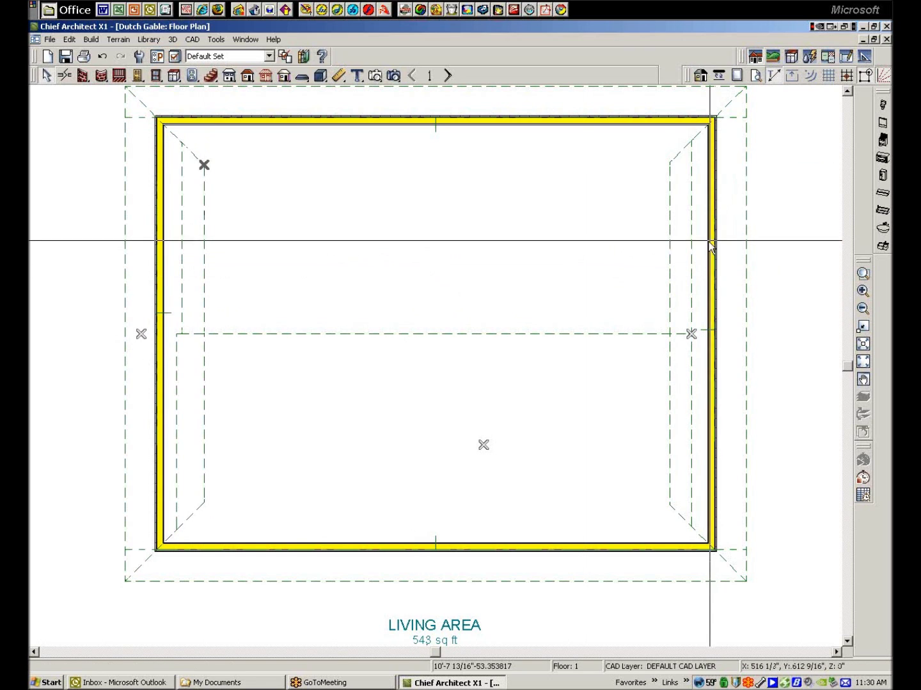
{"action": "left_click", "coordinate": [668, 253]}
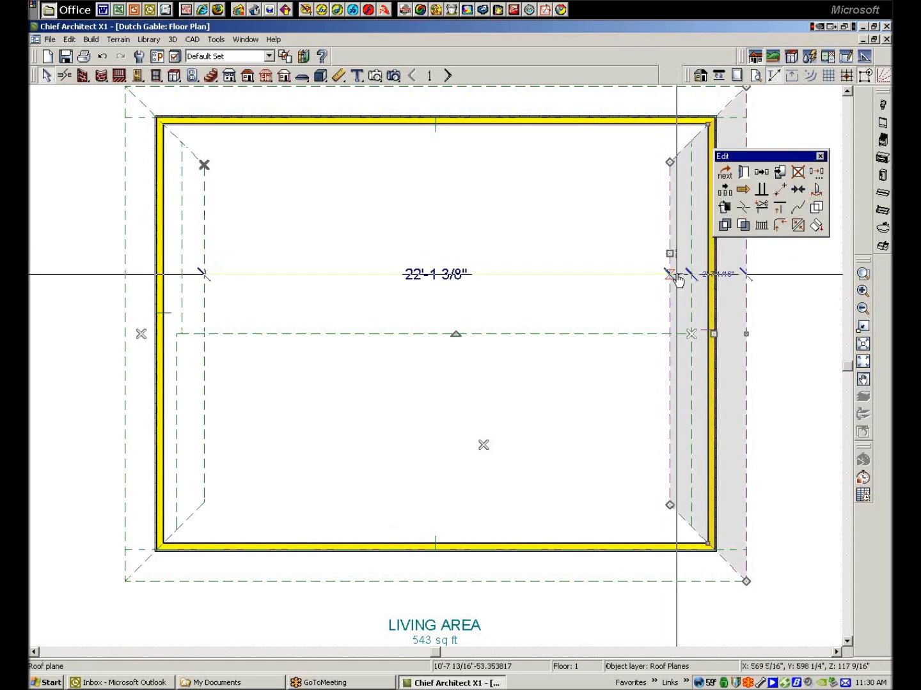
{"action": "left_click", "coordinate": [675, 276]}
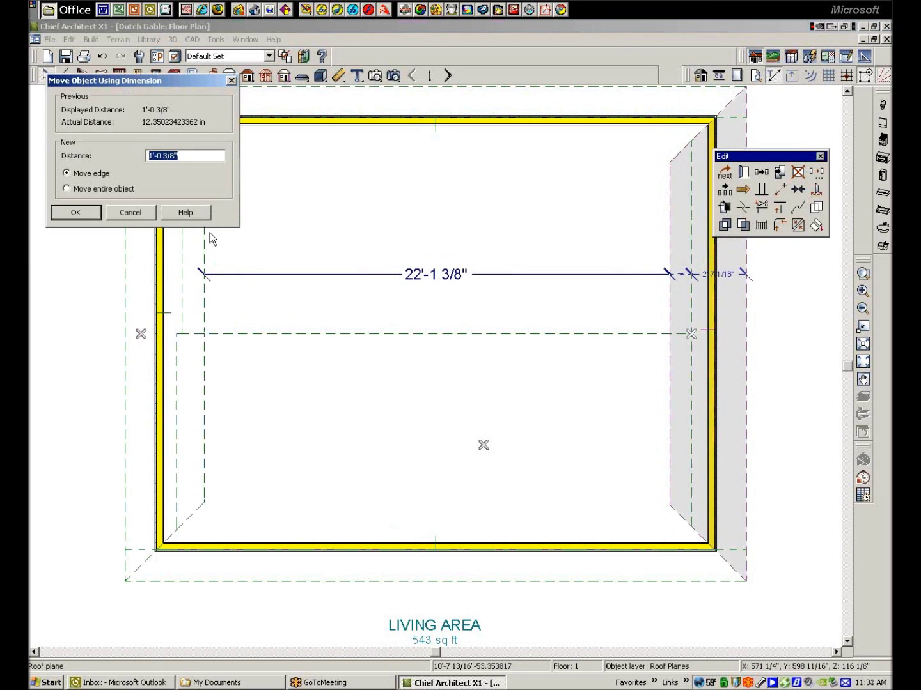
{"action": "left_click", "coordinate": [130, 213]}
{"action": "key", "text": "Escape"}
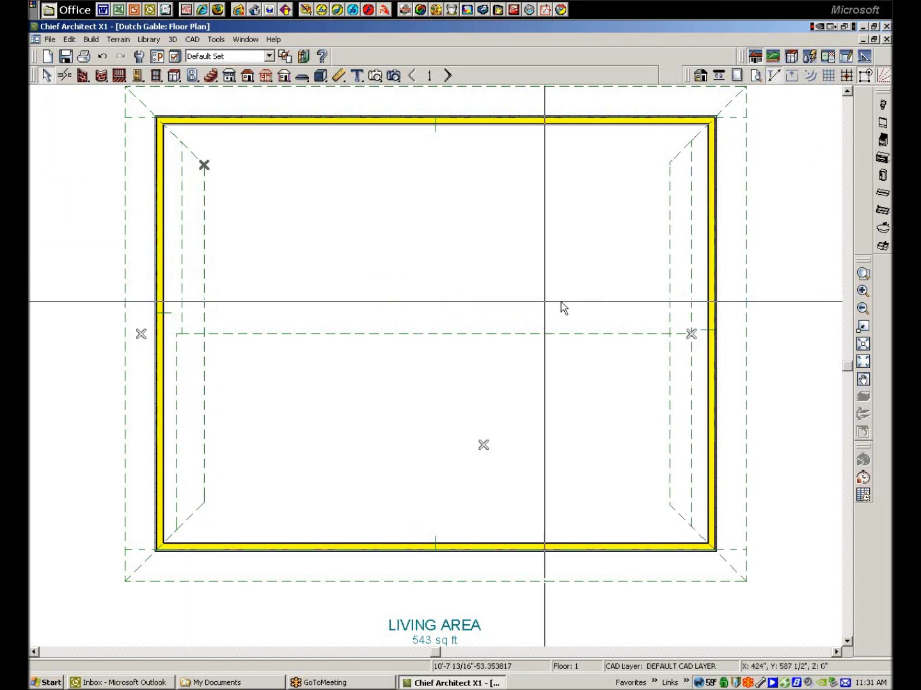
{"action": "left_click", "coordinate": [693, 270]}
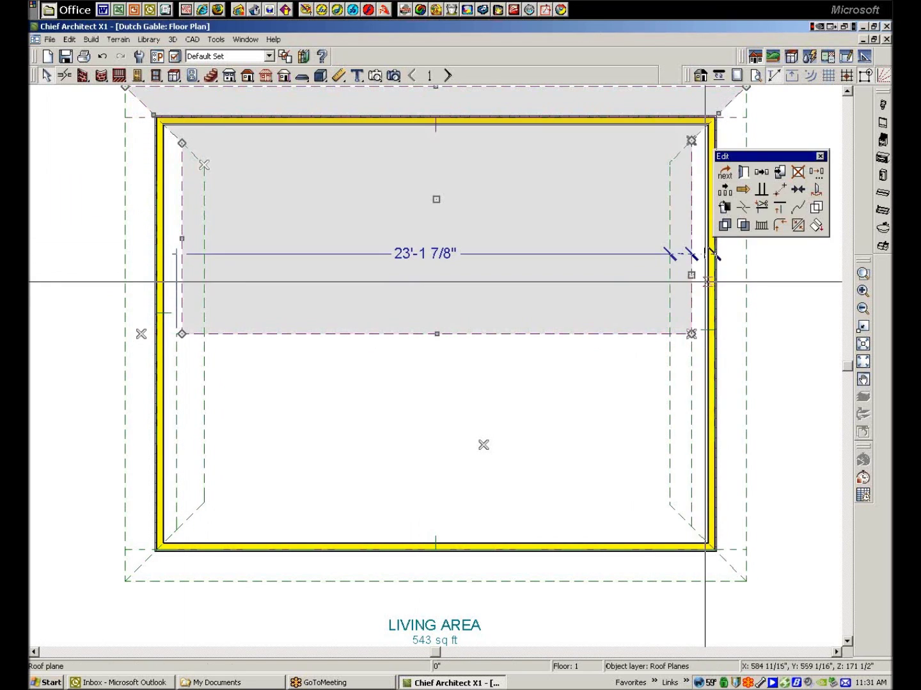
{"action": "left_click", "coordinate": [705, 253]}
{"action": "left_click", "coordinate": [131, 212]}
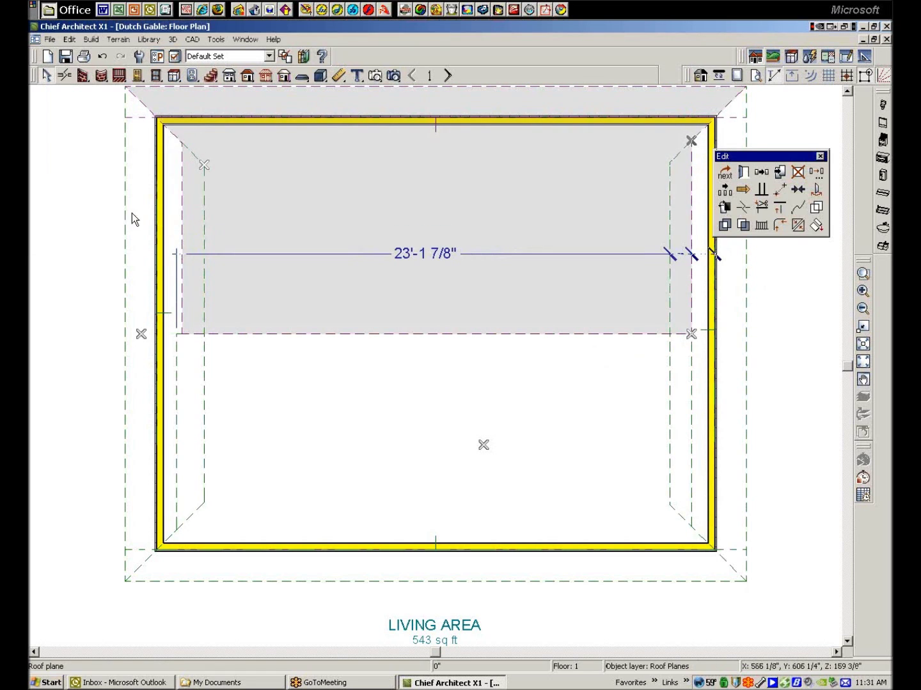
{"action": "left_click", "coordinate": [202, 232]}
{"action": "left_click", "coordinate": [132, 218]}
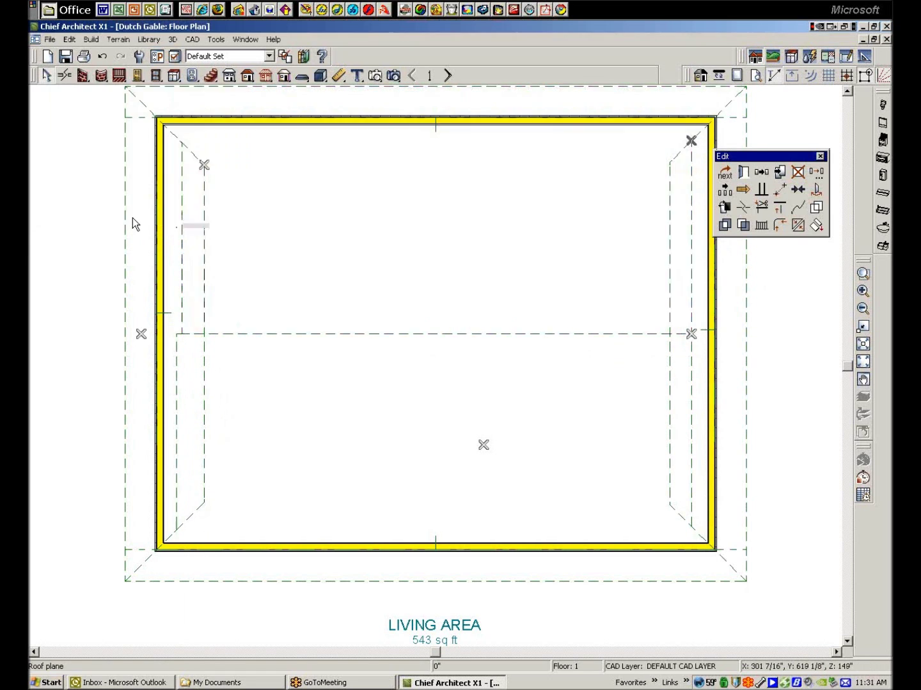
Step: Move the left roof plane's edge to 1'-1 1/8" from the wall
{"action": "left_click", "coordinate": [194, 237]}
{"action": "left_click_drag", "start_coordinate": [204, 236], "coordinate": [173, 240]}
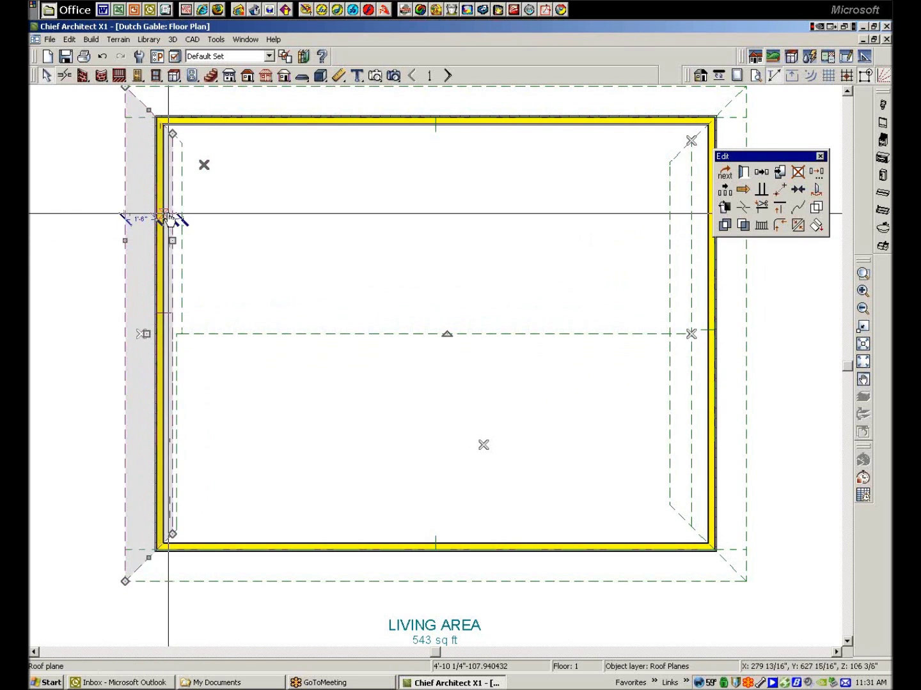
{"action": "left_click", "coordinate": [141, 218]}
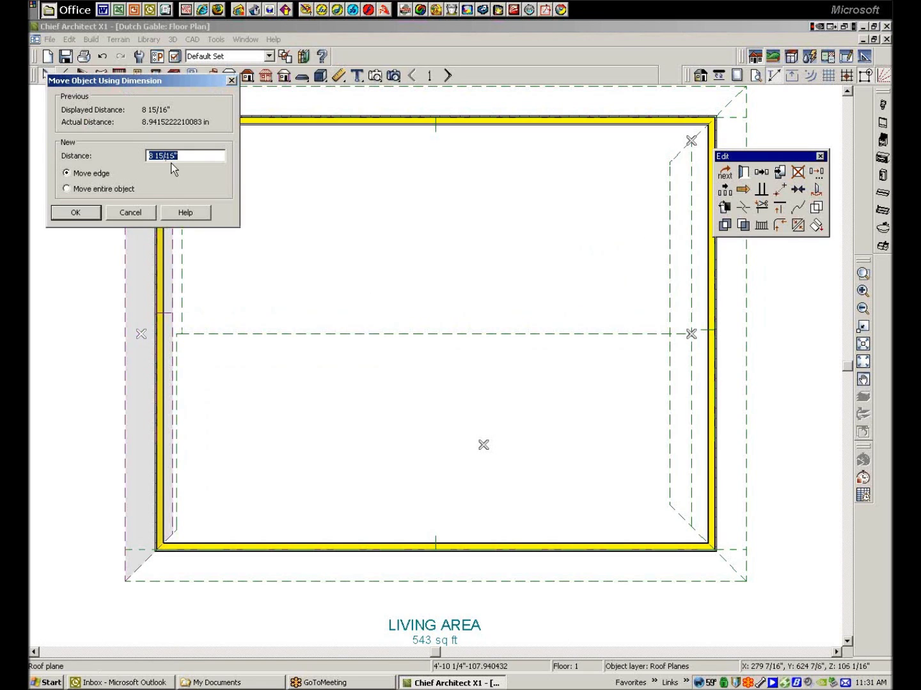
{"action": "type", "text": "1'-1 1/8\""}
{"action": "left_click", "coordinate": [76, 213]}
{"action": "key", "text": "Escape"}
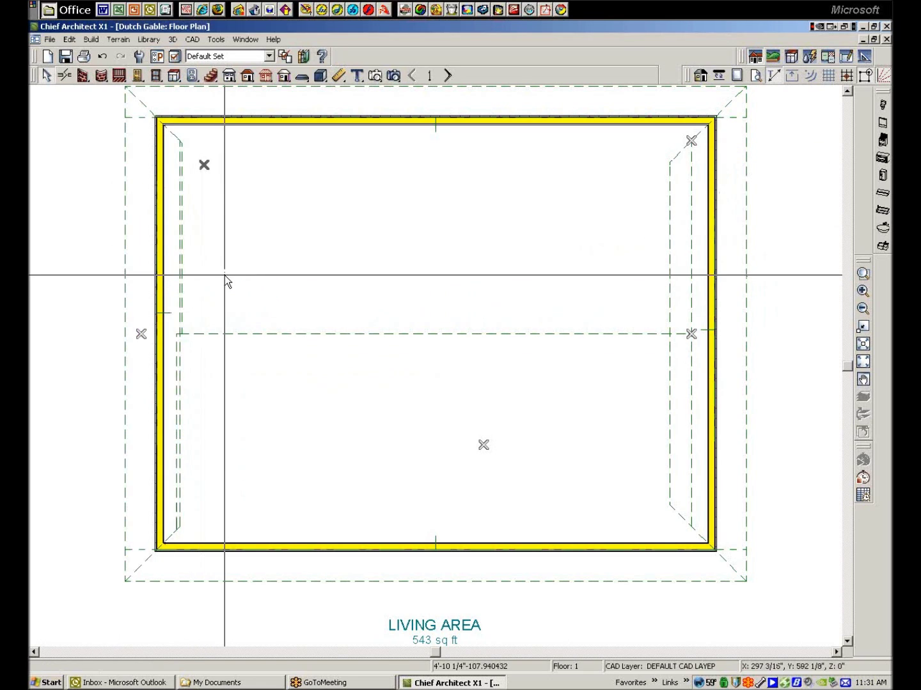
Step: Check the upper roof plane's 1'-0 3/8" edge offset, leaving it unchanged
{"action": "left_click", "coordinate": [719, 255]}
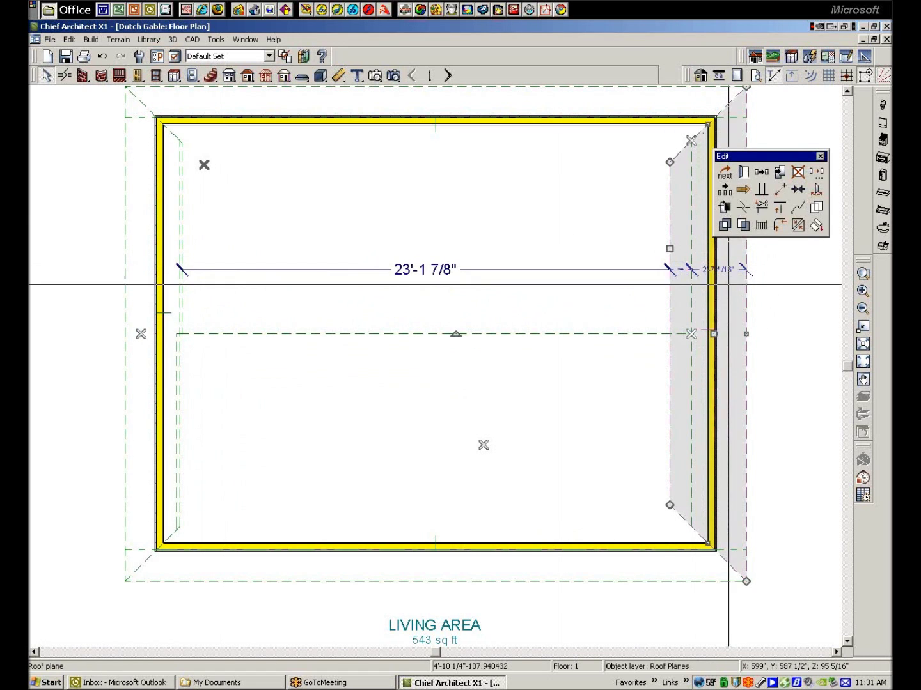
{"action": "left_click", "coordinate": [703, 296]}
{"action": "left_click", "coordinate": [690, 140]}
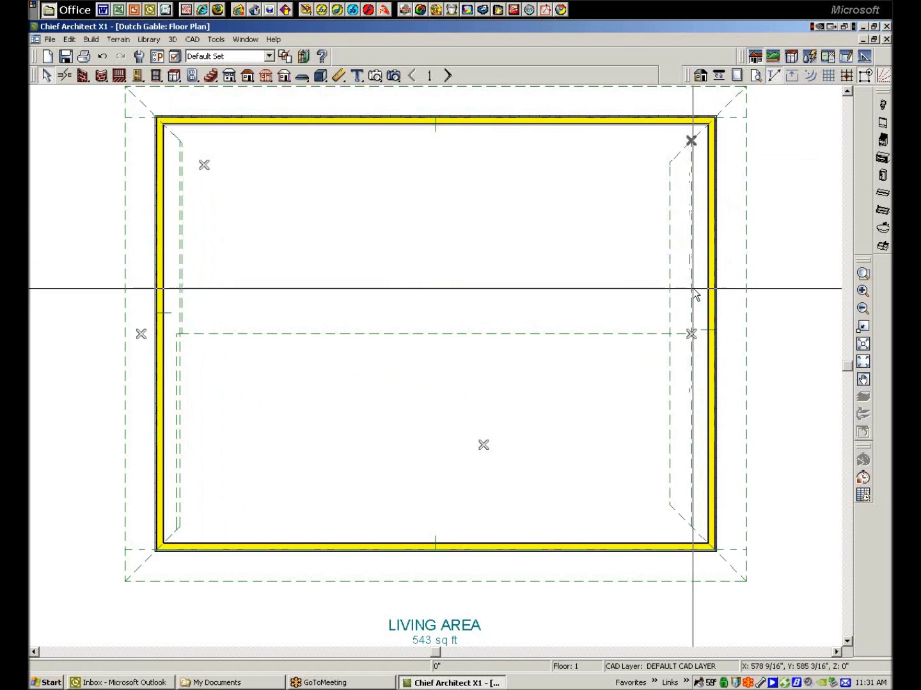
{"action": "left_click", "coordinate": [688, 264]}
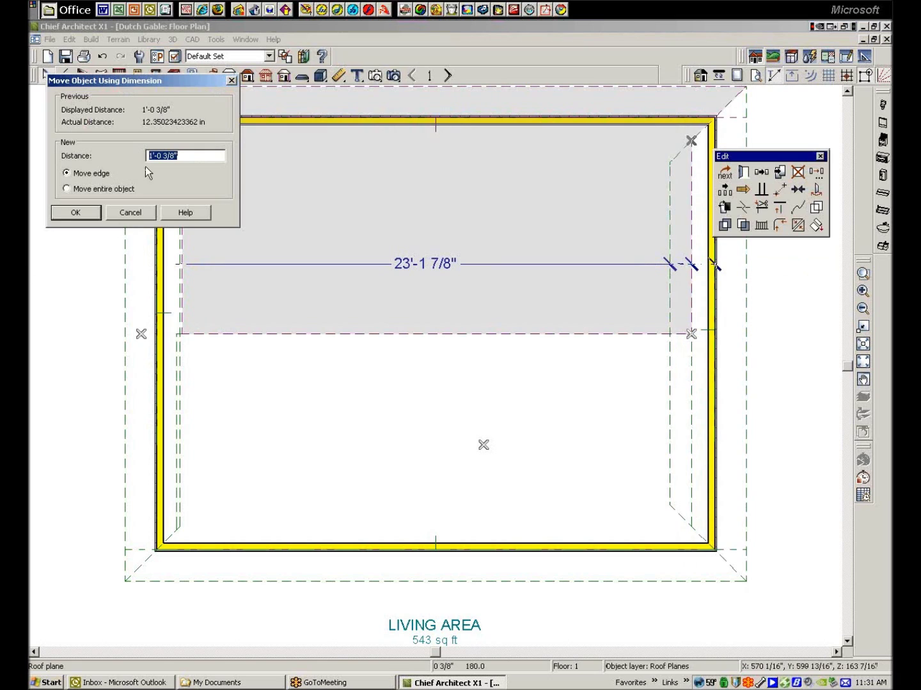
{"action": "left_click", "coordinate": [146, 213]}
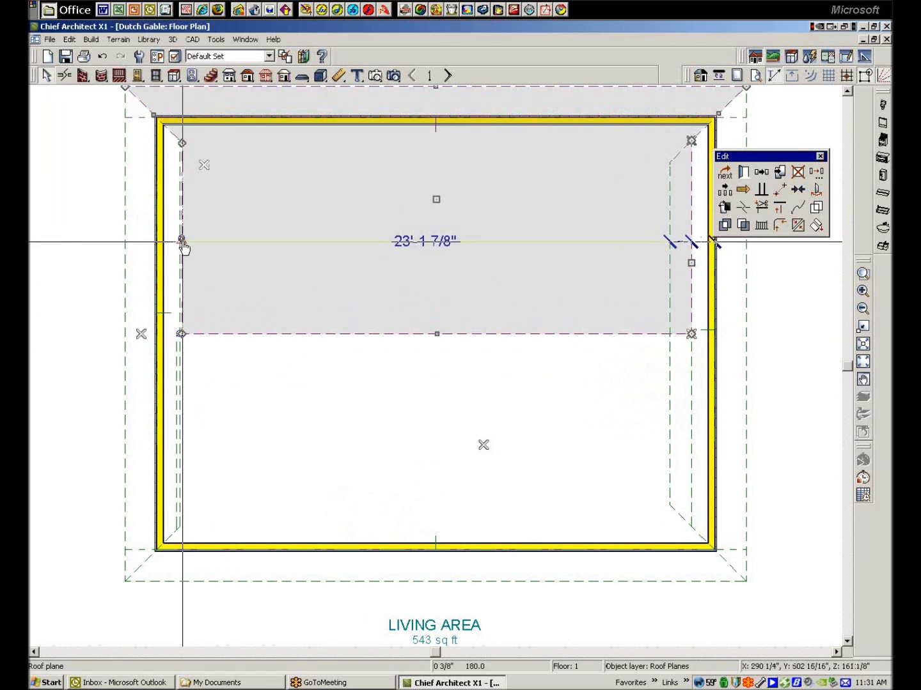
Step: Stretch the roof plane's left edge to the wall and enter an exact edge distance
{"action": "left_click_drag", "start_coordinate": [182, 242], "coordinate": [165, 245]}
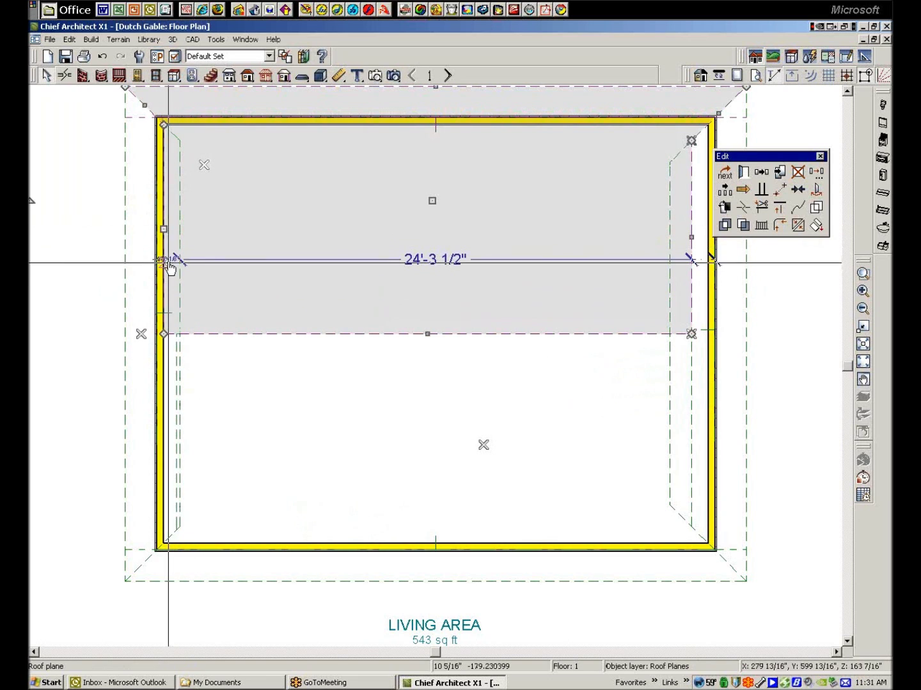
{"action": "left_click", "coordinate": [173, 259]}
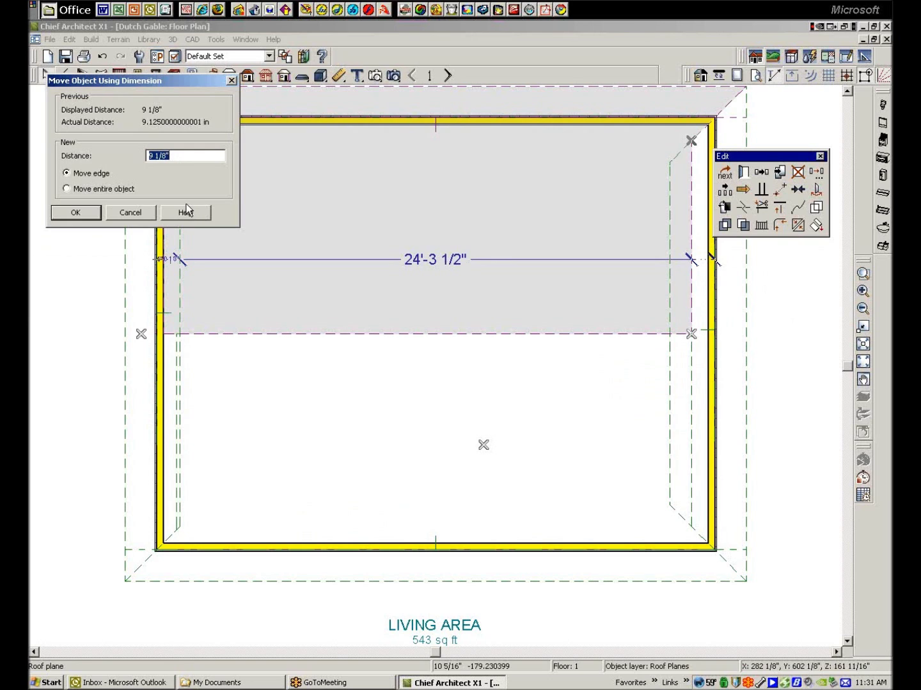
{"action": "left_click", "coordinate": [94, 214]}
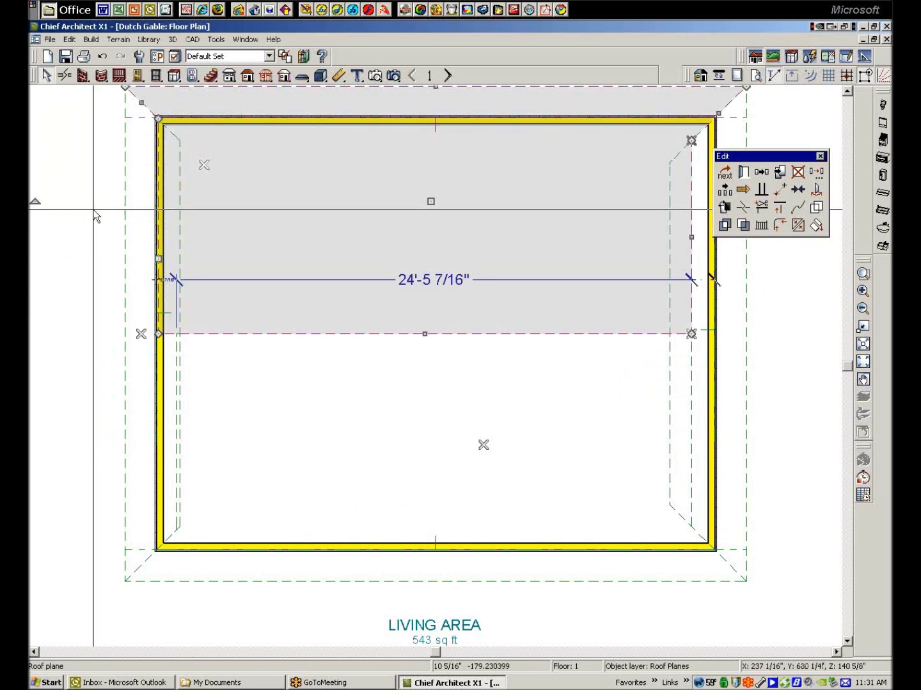
{"action": "key", "text": "Escape"}
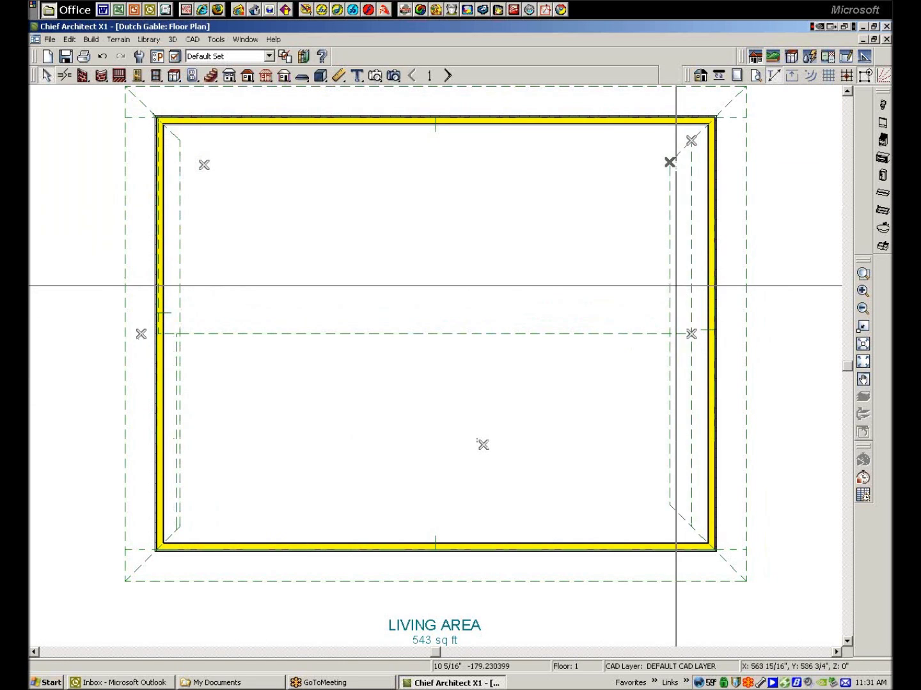
Step: Inspect the right roof plane's edge distance and cancel without changes
{"action": "left_click", "coordinate": [669, 284]}
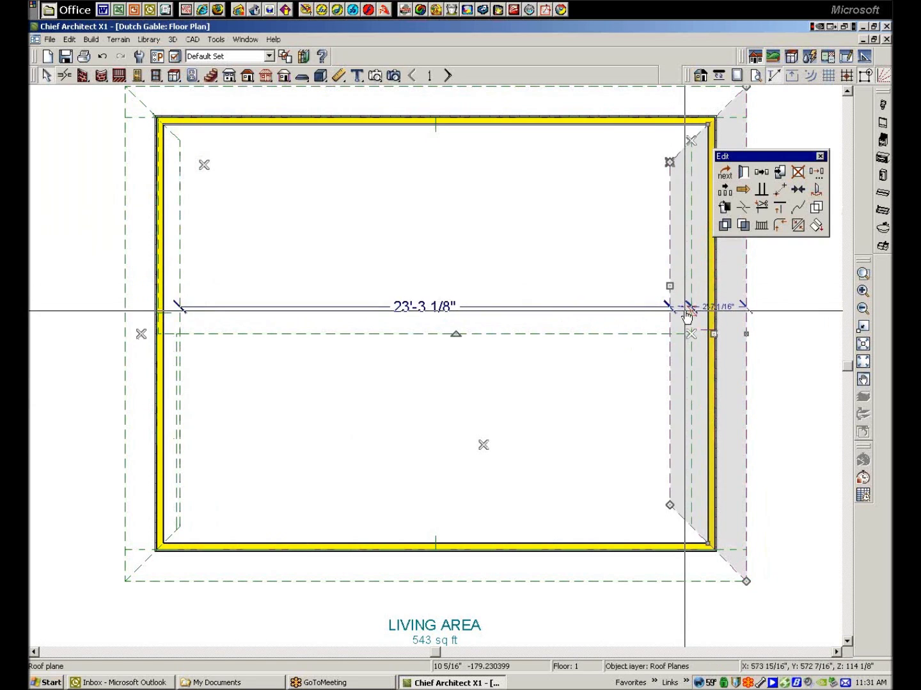
{"action": "key", "text": "Escape"}
{"action": "left_click", "coordinate": [692, 282]}
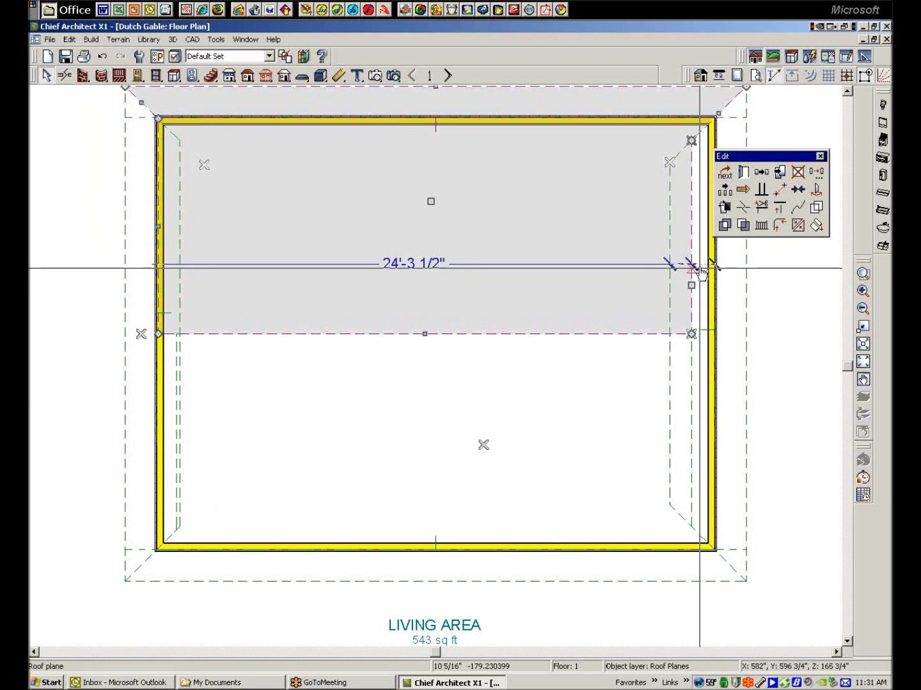
{"action": "left_click", "coordinate": [691, 265]}
{"action": "left_click", "coordinate": [143, 213]}
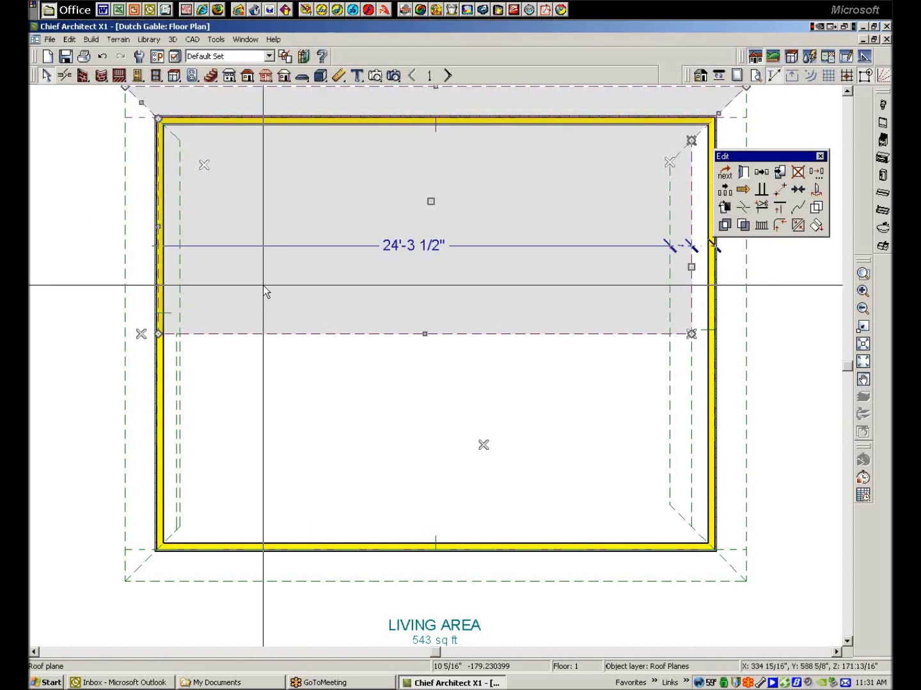
{"action": "key", "text": "Escape"}
Step: Shift the left roof plane's edge so it sits 1'-0 3/8" from the wall
{"action": "left_click", "coordinate": [178, 246]}
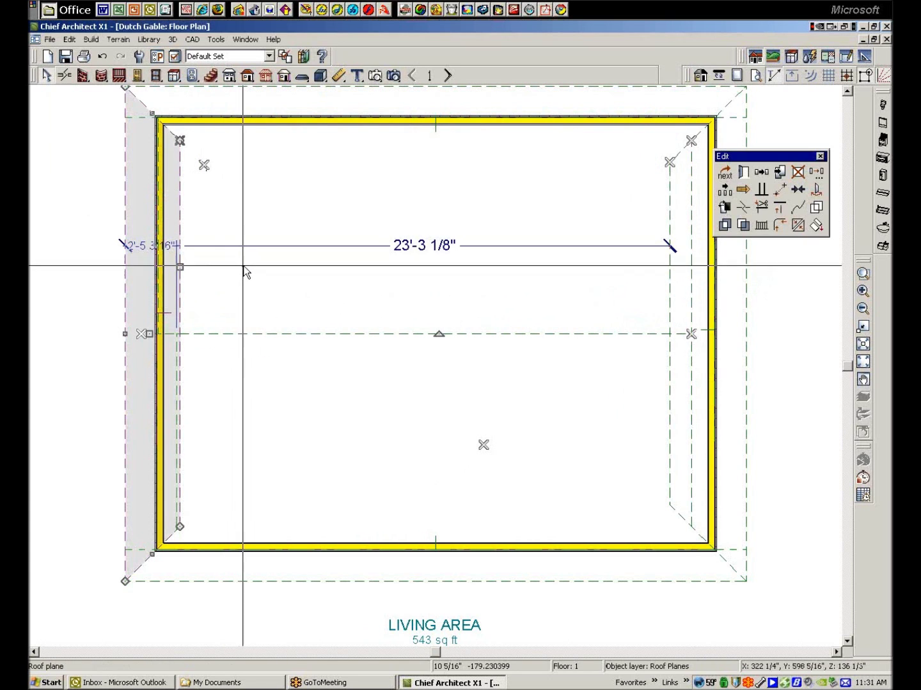
{"action": "key", "text": "Escape"}
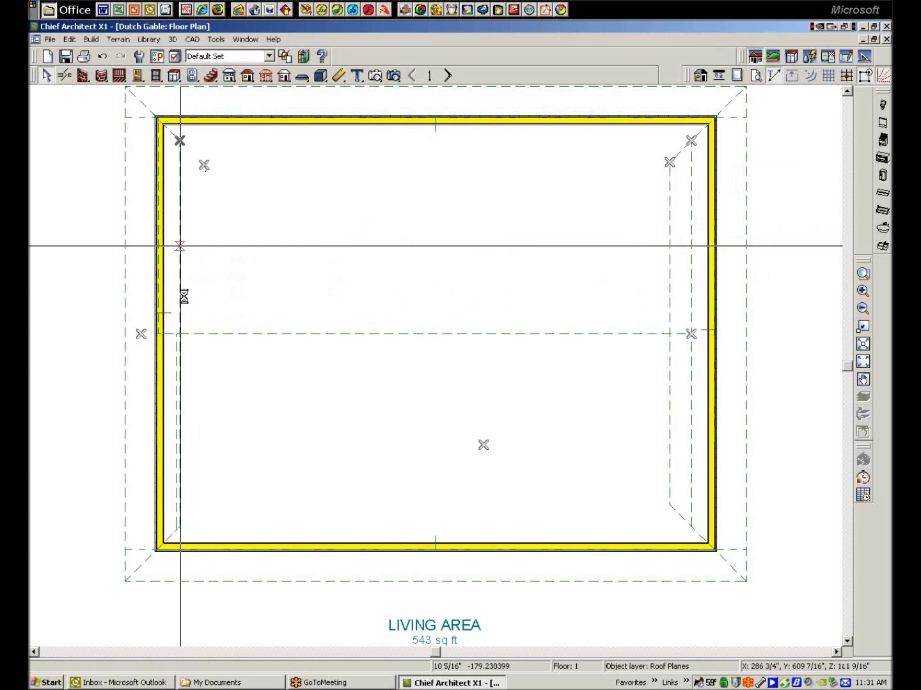
{"action": "left_click", "coordinate": [179, 300]}
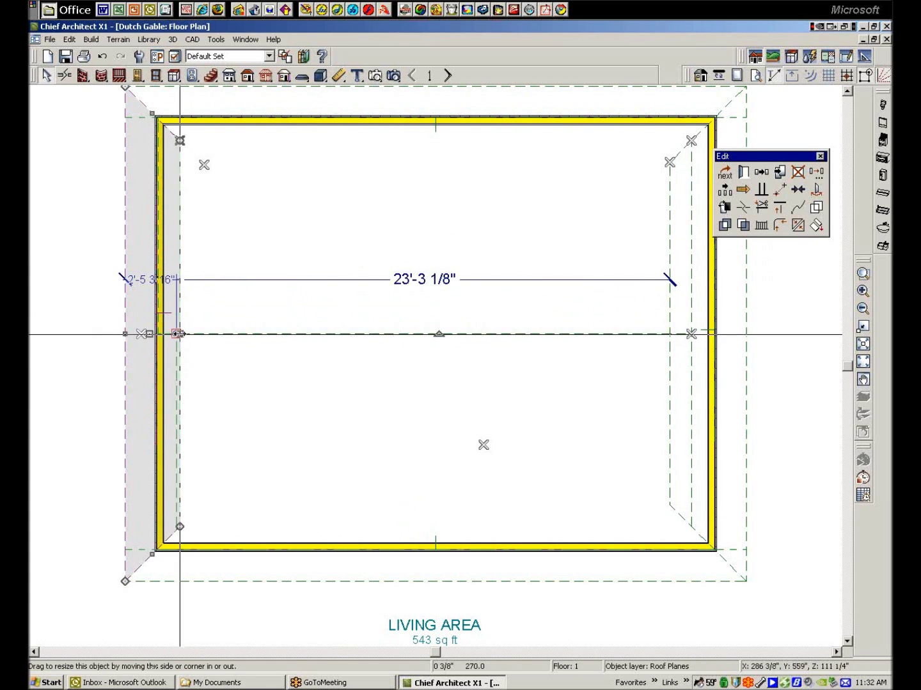
{"action": "left_click_drag", "start_coordinate": [177, 334], "coordinate": [176, 307]}
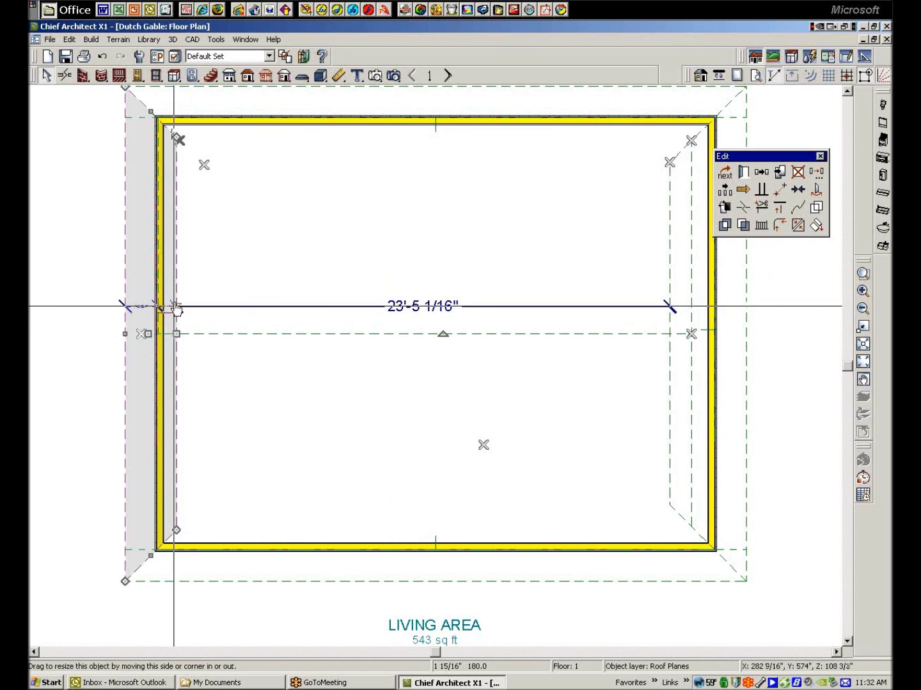
{"action": "left_click", "coordinate": [177, 306]}
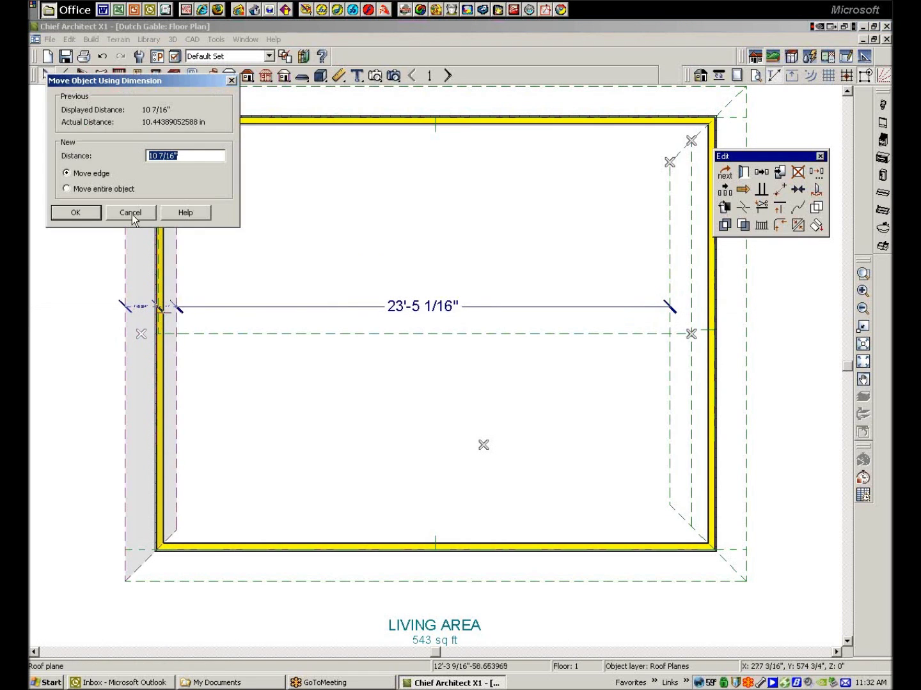
{"action": "type", "text": "1'-0 3/8\""}
{"action": "left_click", "coordinate": [76, 213]}
{"action": "left_click", "coordinate": [105, 211]}
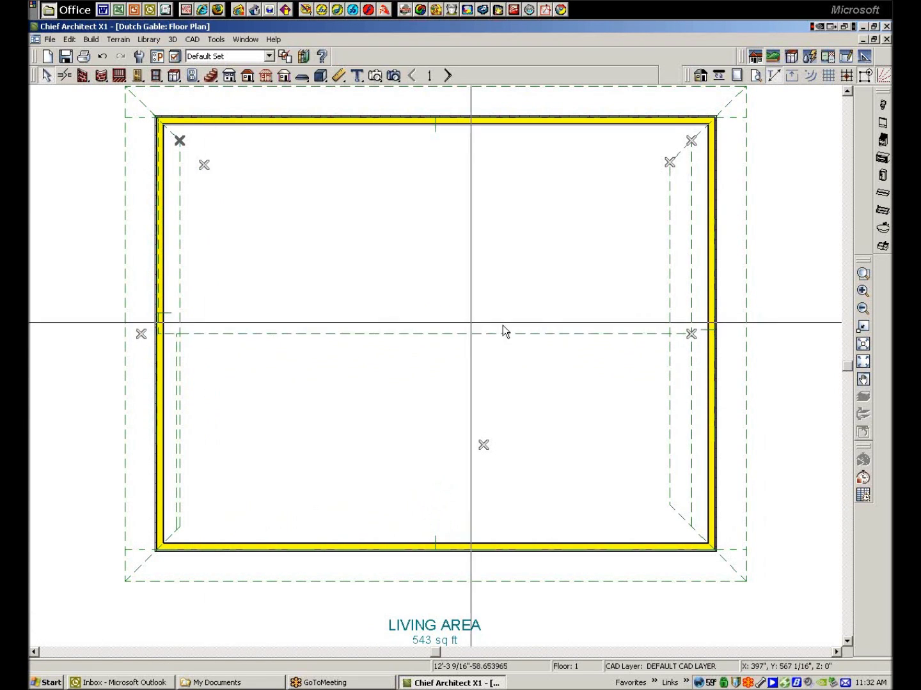
Step: Place end-to-end dimensions measuring the right and left gable insets
{"action": "left_click", "coordinate": [339, 74]}
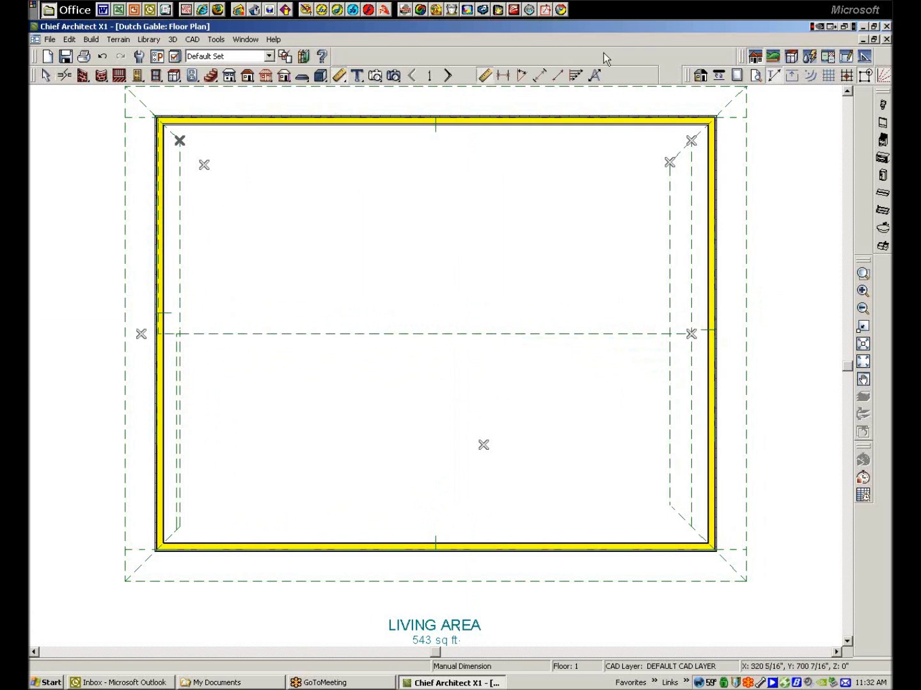
{"action": "left_click", "coordinate": [502, 75]}
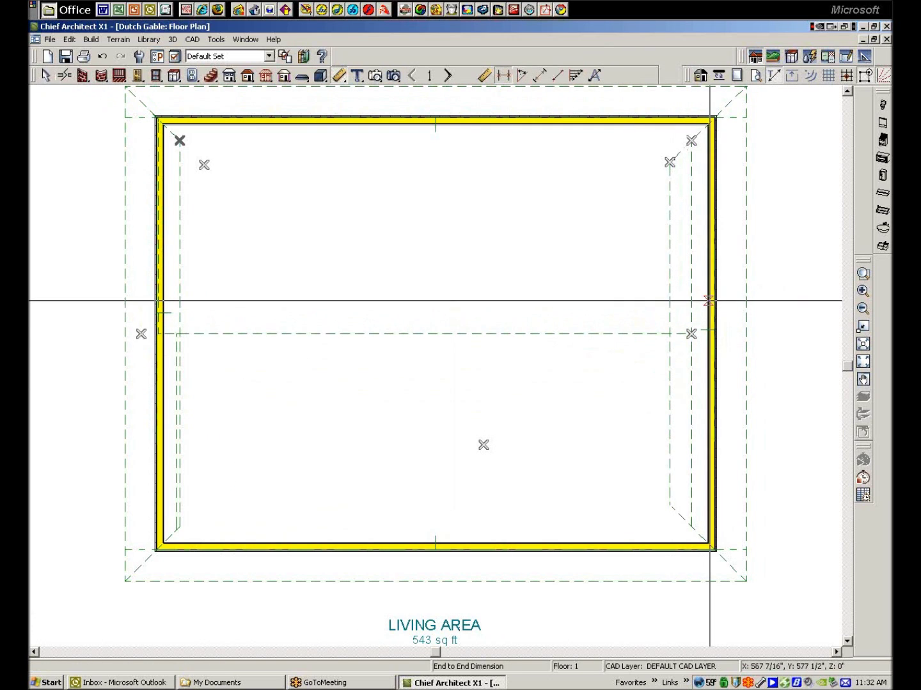
{"action": "left_click_drag", "start_coordinate": [661, 301], "coordinate": [671, 293]}
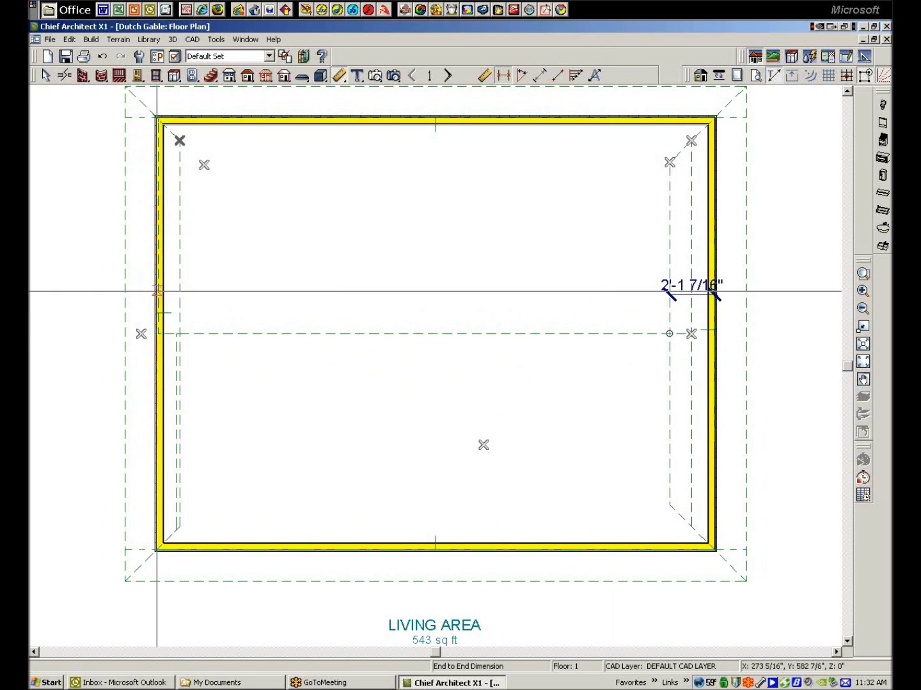
{"action": "left_click_drag", "start_coordinate": [156, 289], "coordinate": [178, 293]}
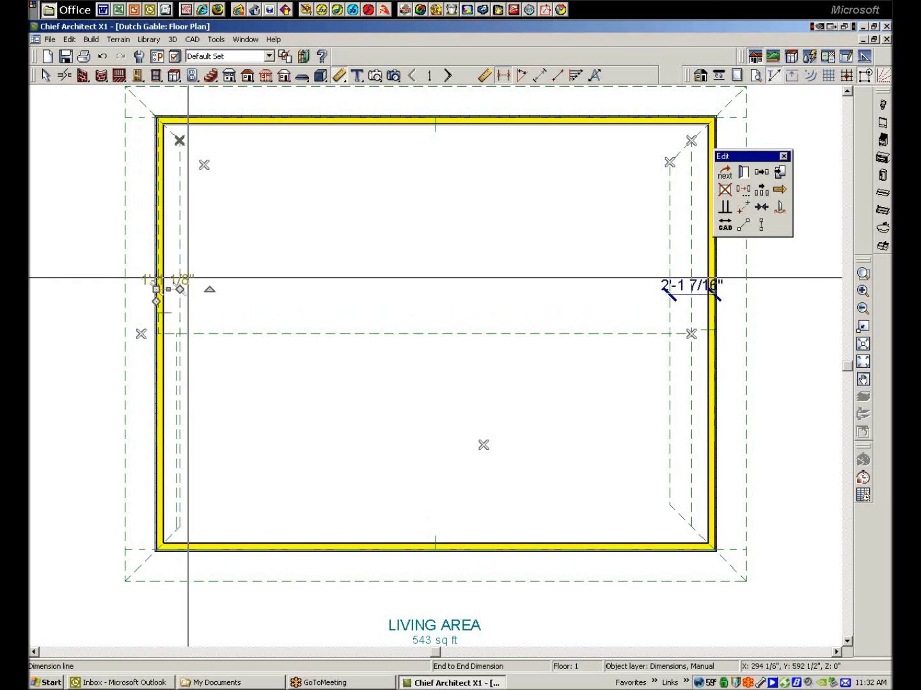
{"action": "key", "text": "space"}
Step: Set the left roof plane's edge inset to 2'-1 7/16" to match the right side
{"action": "right_click", "coordinate": [180, 248]}
{"action": "left_click", "coordinate": [195, 257]}
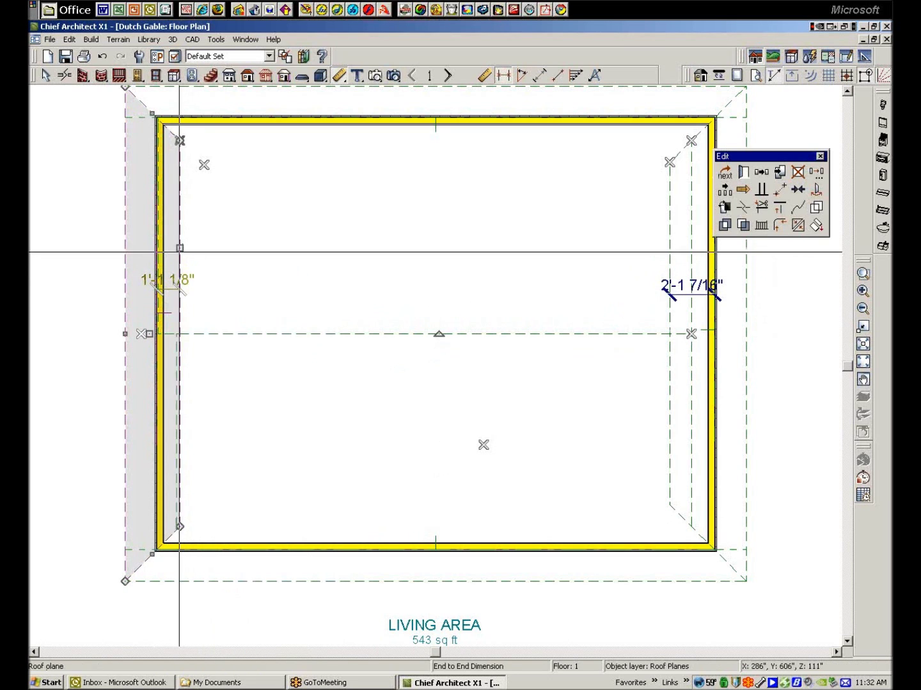
{"action": "left_click_drag", "start_coordinate": [180, 256], "coordinate": [207, 257]}
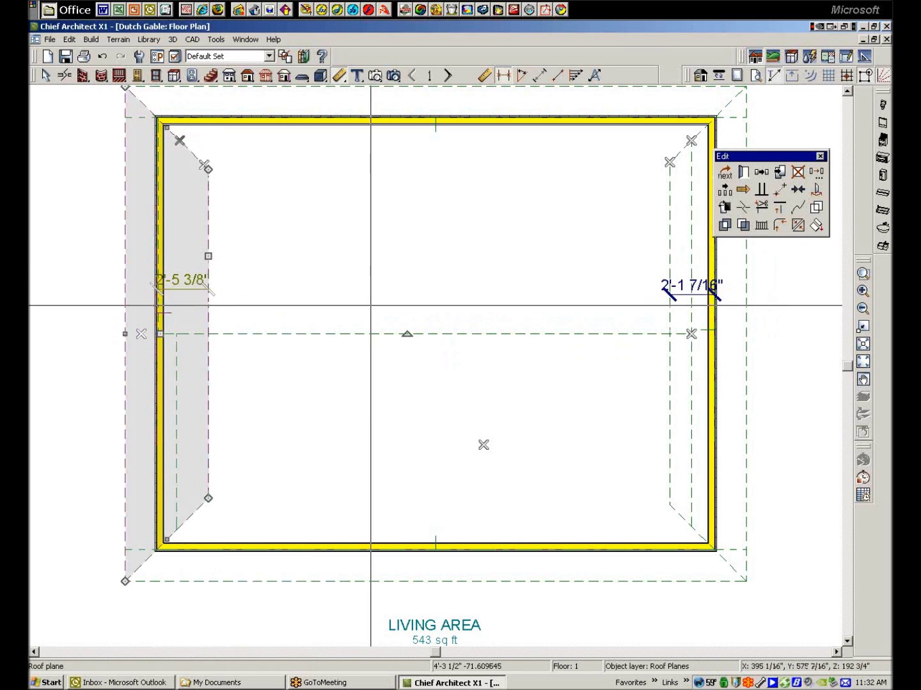
{"action": "left_click", "coordinate": [181, 280]}
{"action": "type", "text": "2'-1 7/16"}
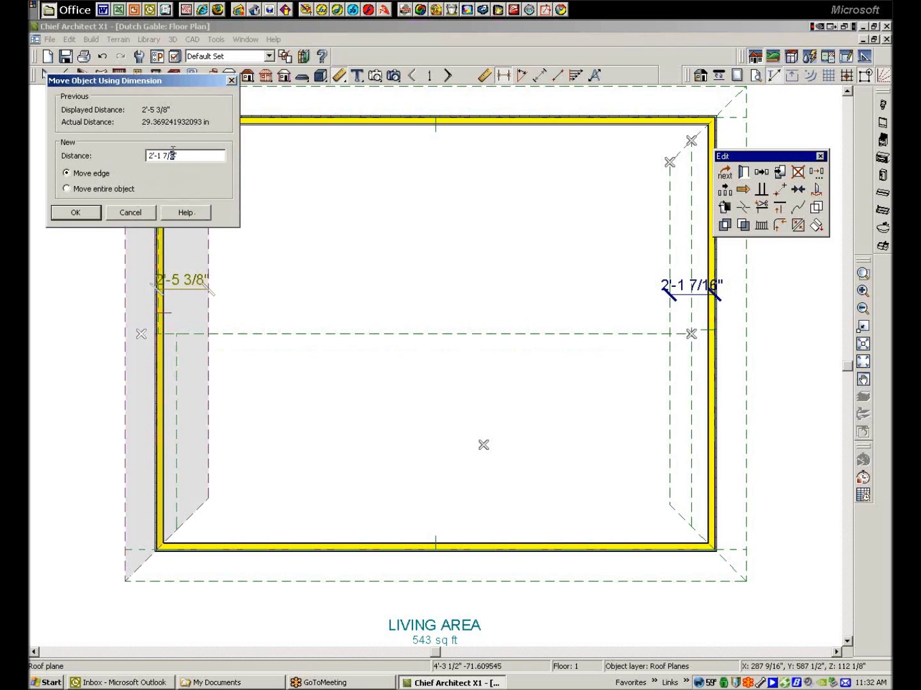
{"action": "left_click", "coordinate": [87, 214]}
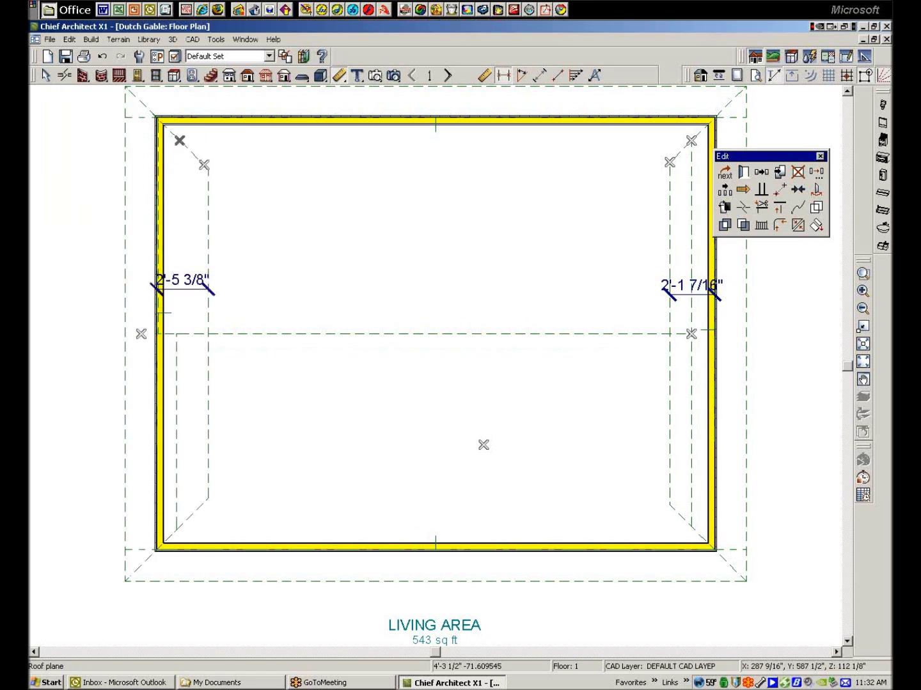
{"action": "left_click", "coordinate": [208, 281]}
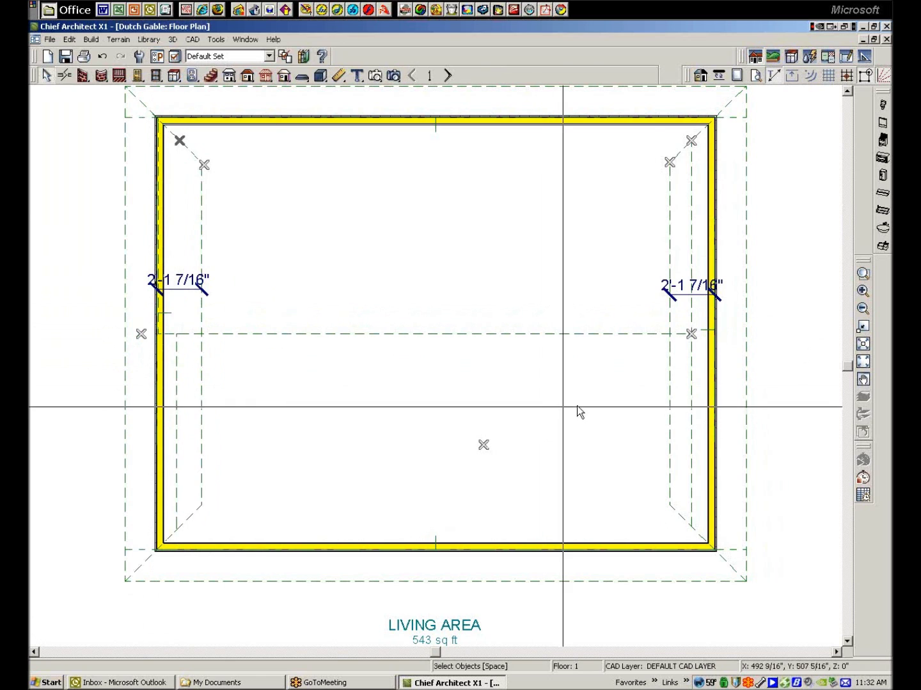
Step: Move the lower roof plane's left edge inward toward the 23'-3 3/16" span
{"action": "left_click", "coordinate": [697, 414]}
{"action": "left_click", "coordinate": [682, 392]}
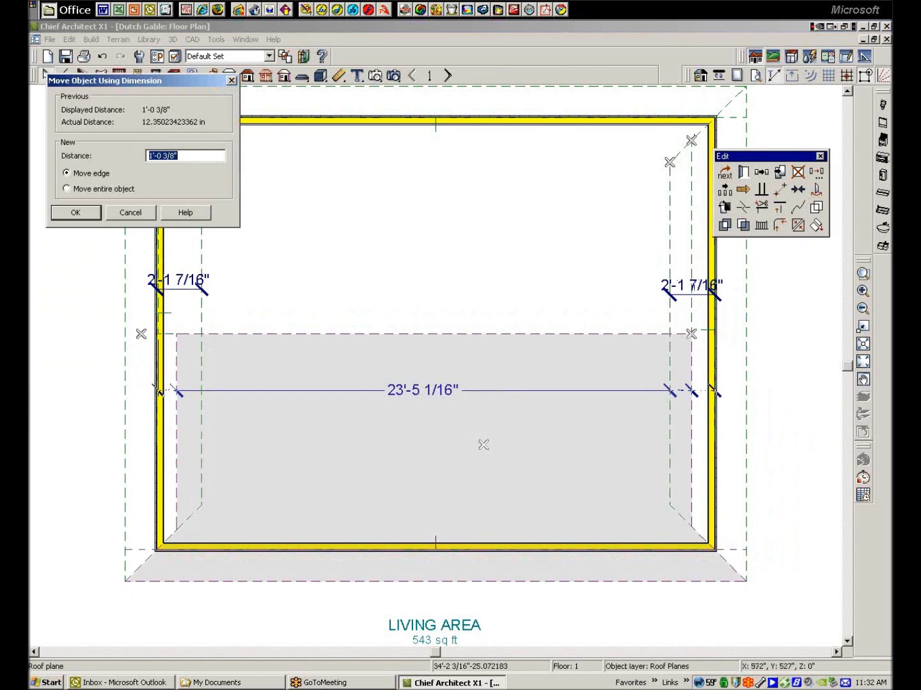
{"action": "right_click", "coordinate": [157, 153]}
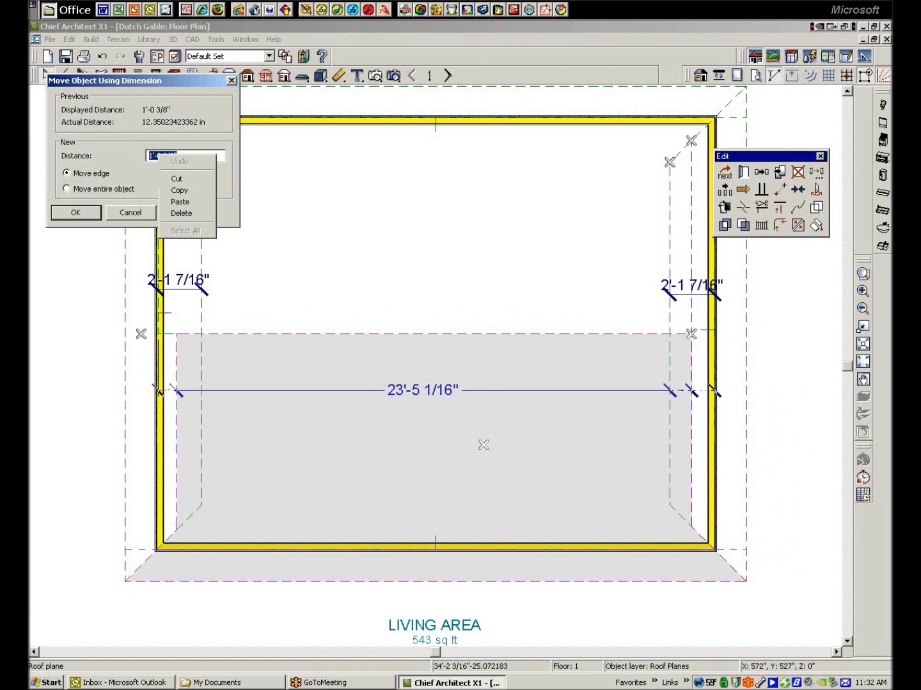
{"action": "left_click", "coordinate": [129, 213]}
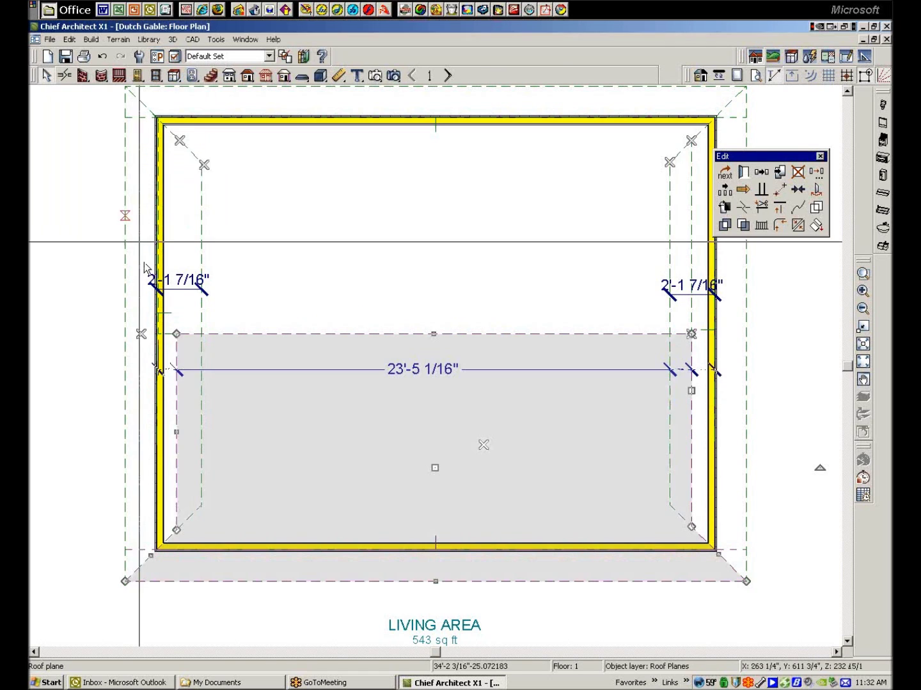
{"action": "left_click", "coordinate": [190, 416]}
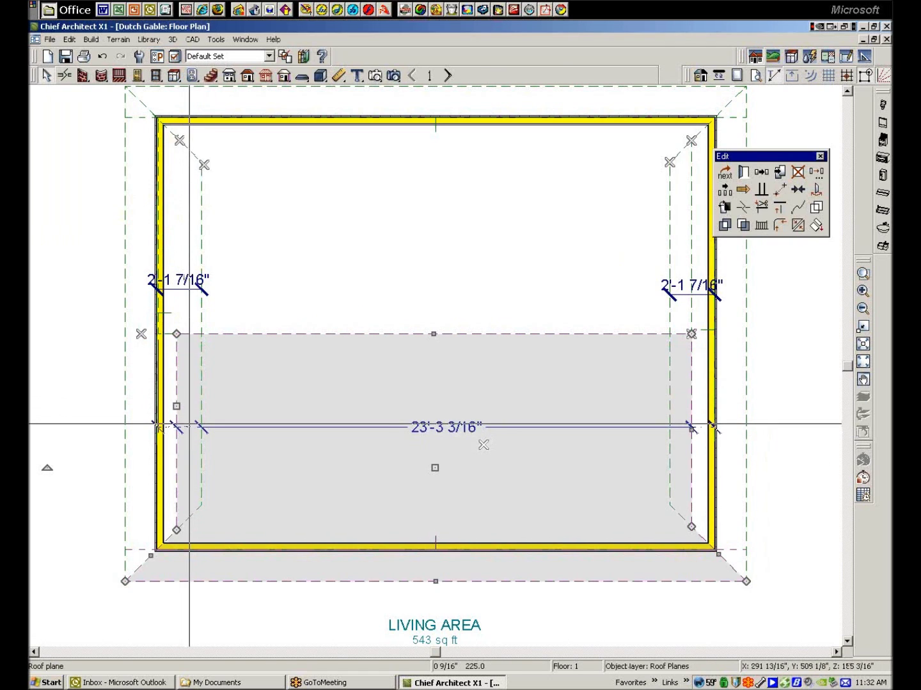
{"action": "left_click", "coordinate": [191, 430]}
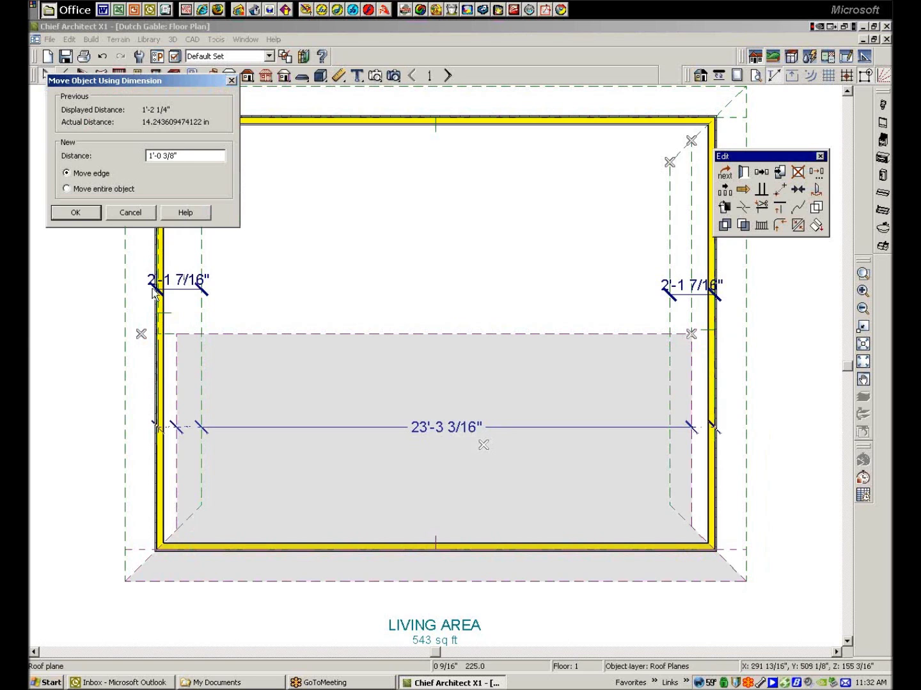
{"action": "left_click", "coordinate": [75, 213]}
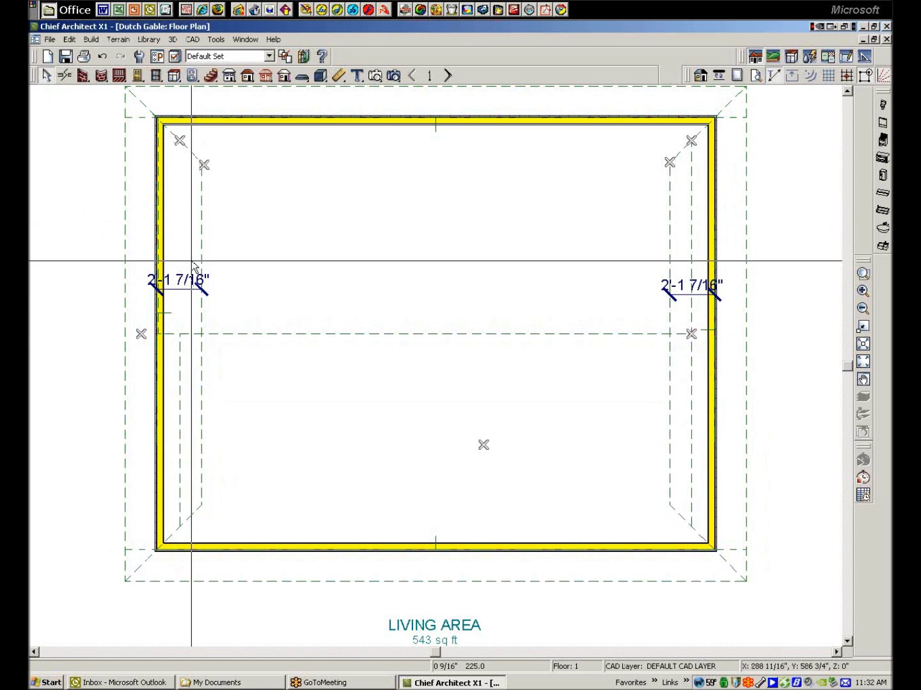
Step: Drag the upper roof plane's left edge inward so it spans 23'-3 3/16"
{"action": "left_click", "coordinate": [189, 259]}
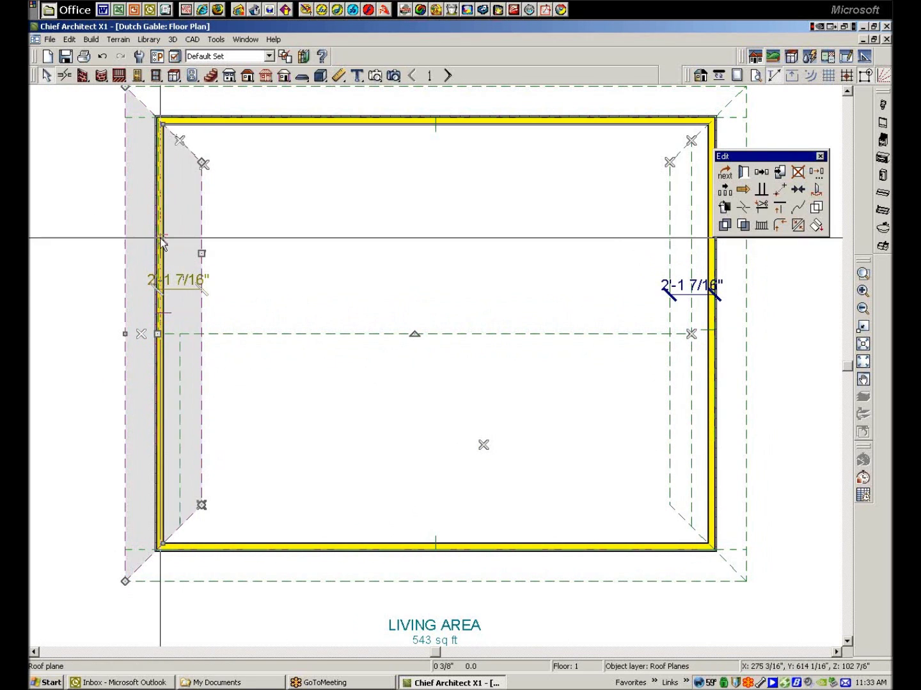
{"action": "left_click", "coordinate": [159, 263]}
{"action": "left_click", "coordinate": [219, 272]}
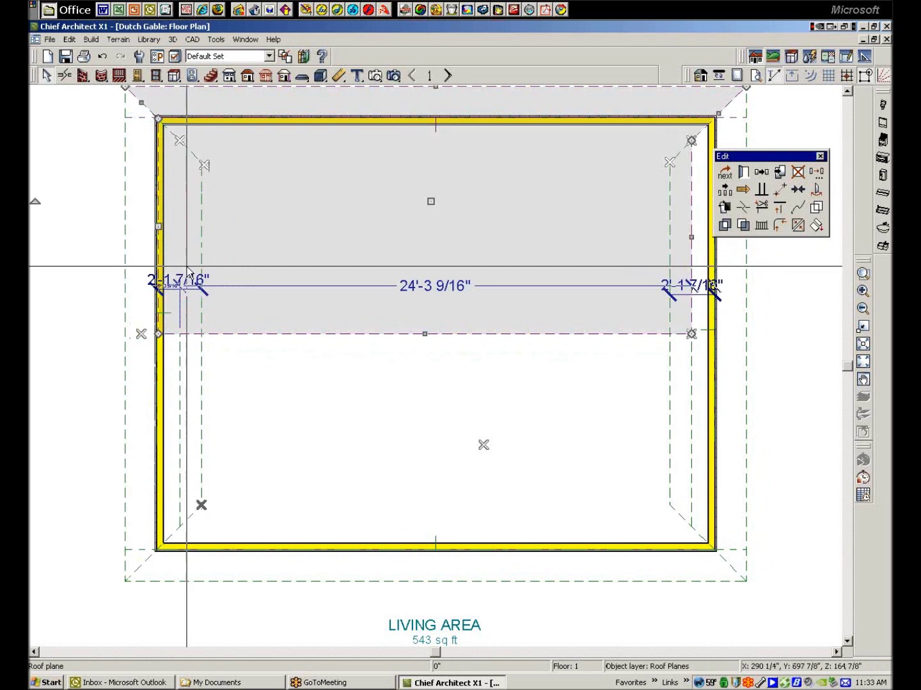
{"action": "left_click_drag", "start_coordinate": [159, 227], "coordinate": [187, 241]}
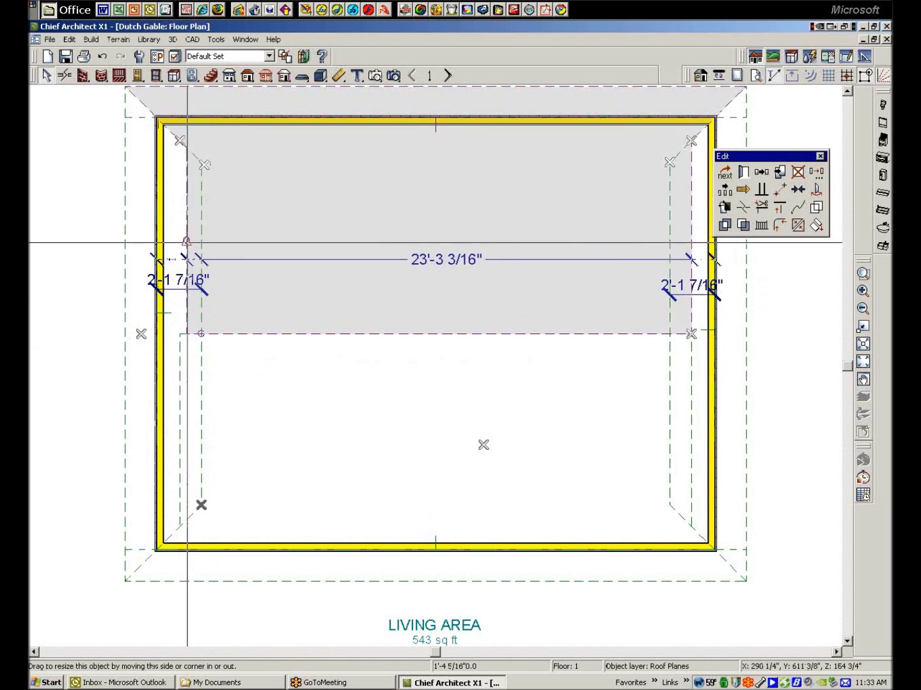
{"action": "left_click_drag", "start_coordinate": [186, 242], "coordinate": [181, 335]}
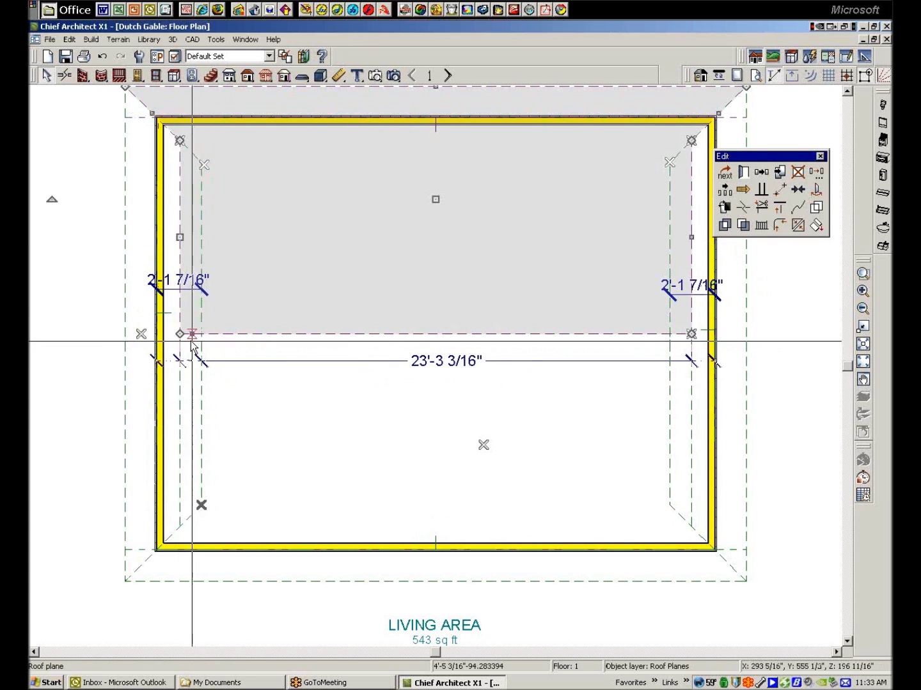
{"action": "key", "text": "Escape"}
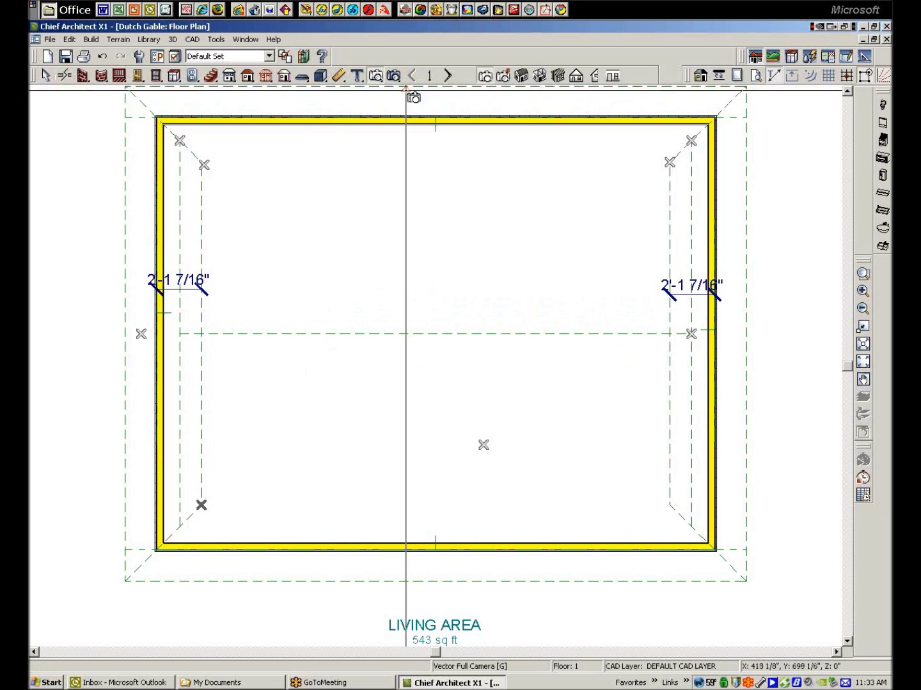
{"action": "left_click", "coordinate": [521, 74]}
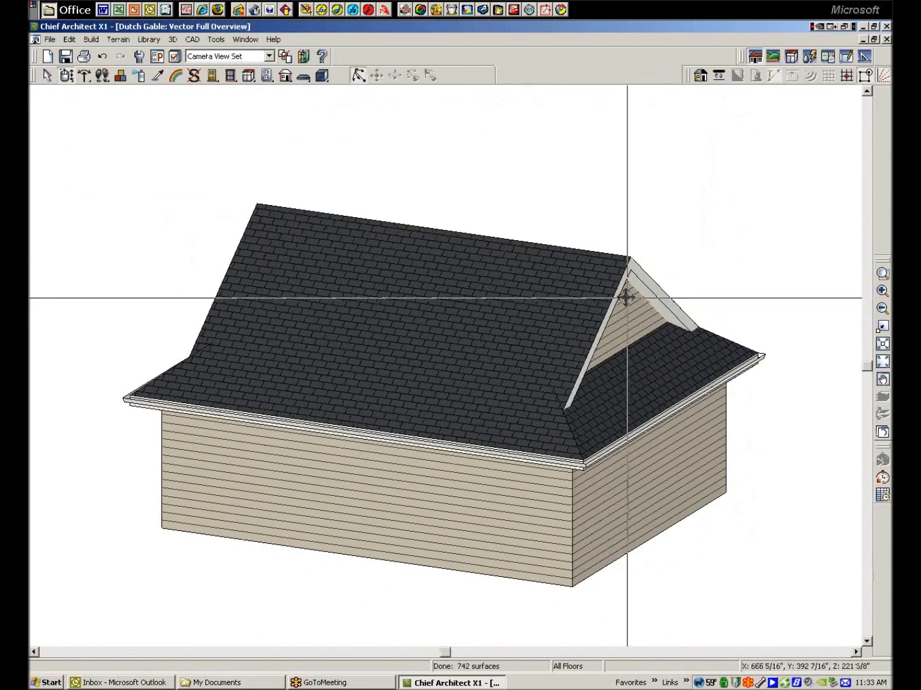
Step: Orbit the 3D overview to view the gable end, then return to the Dutch Gable floor plan
{"action": "left_click_drag", "start_coordinate": [360, 287], "coordinate": [576, 295]}
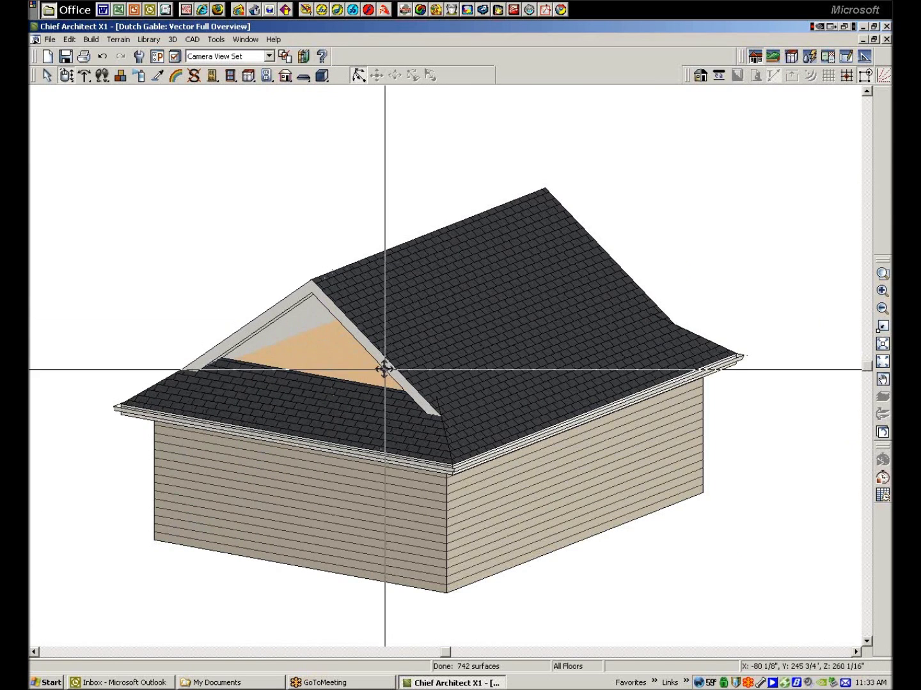
{"action": "left_click", "coordinate": [886, 40]}
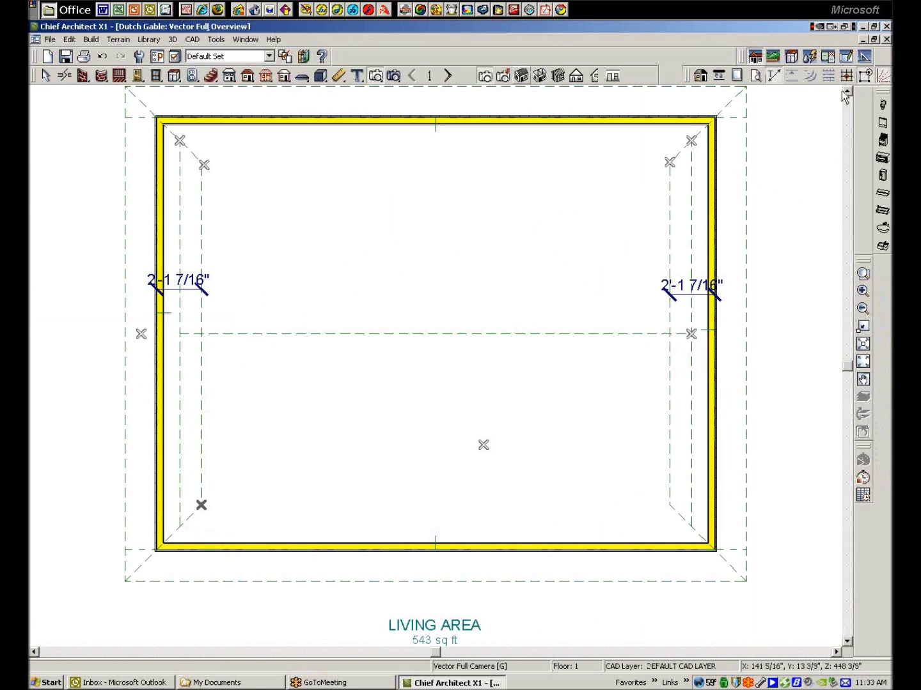
{"action": "right_click", "coordinate": [203, 238]}
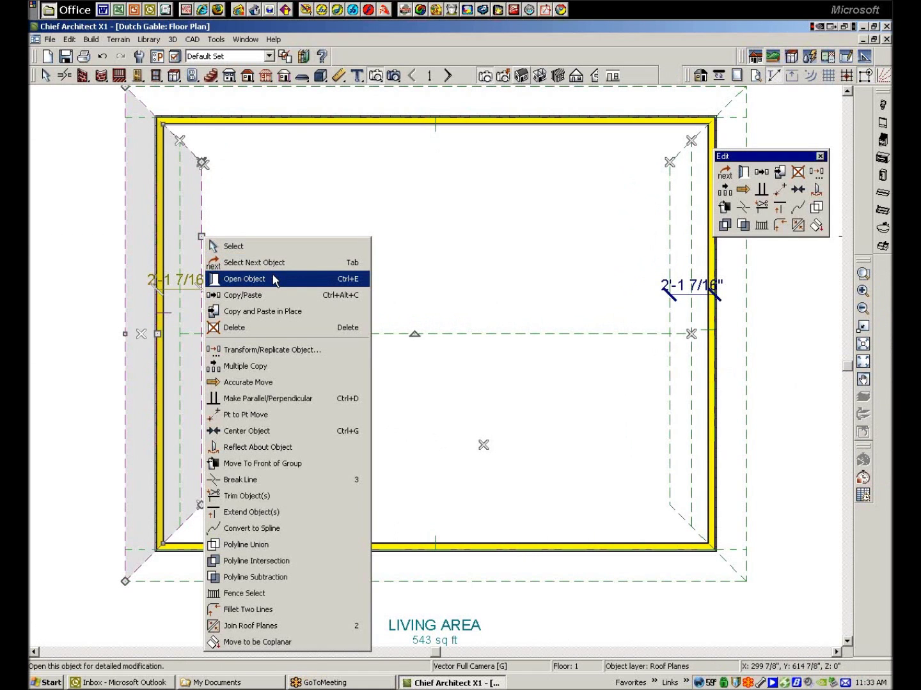
{"action": "left_click", "coordinate": [305, 195]}
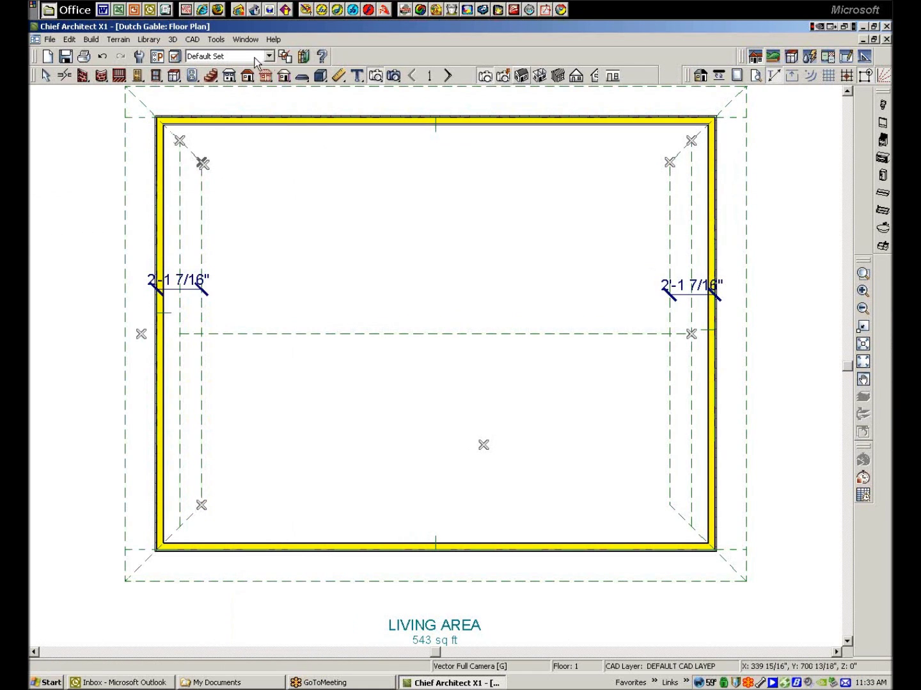
{"action": "left_click", "coordinate": [175, 57]}
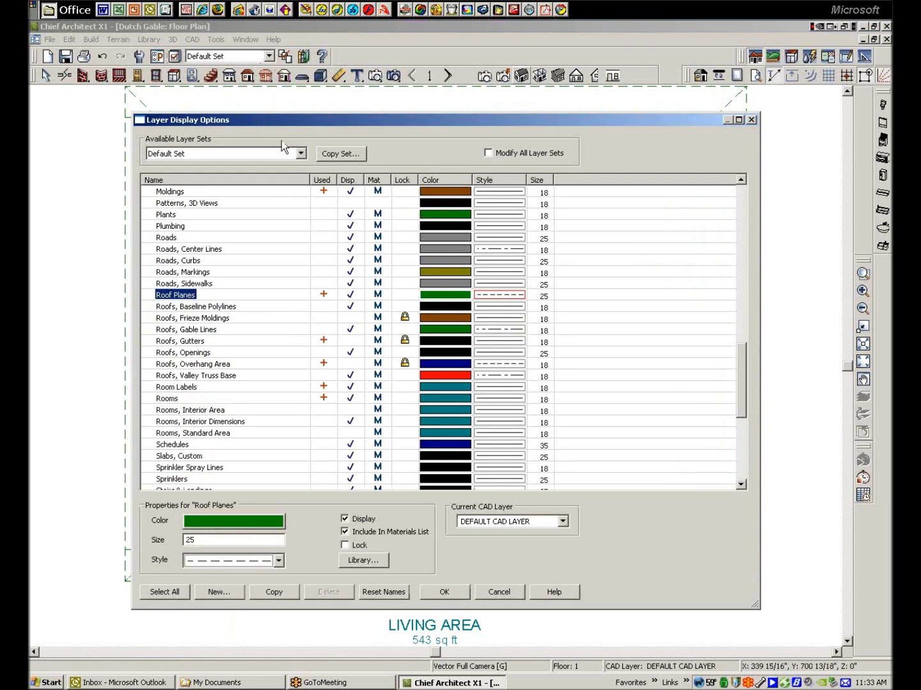
{"action": "left_click", "coordinate": [301, 154]}
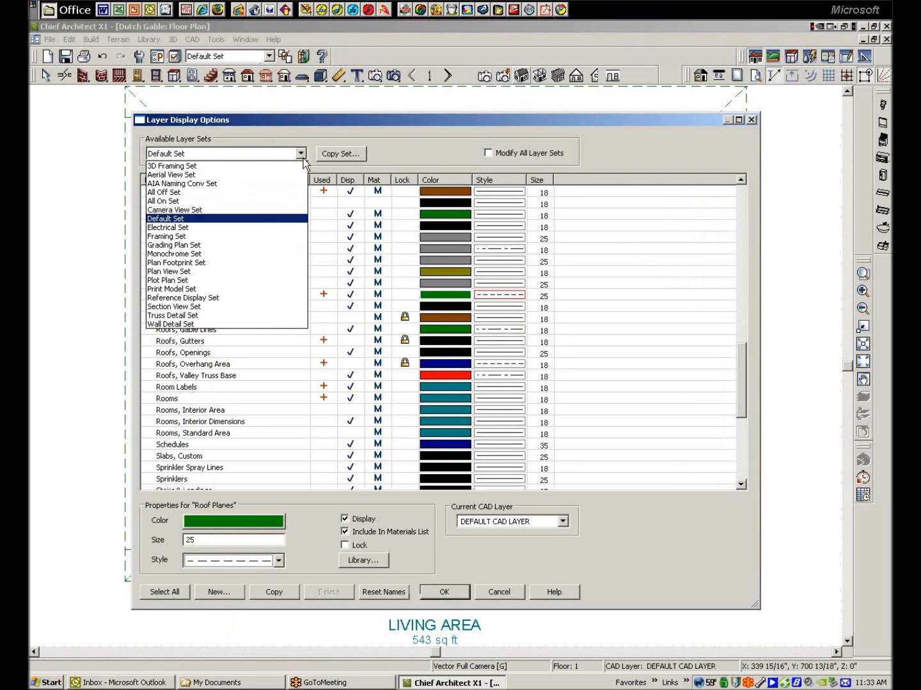
{"action": "left_click", "coordinate": [222, 301]}
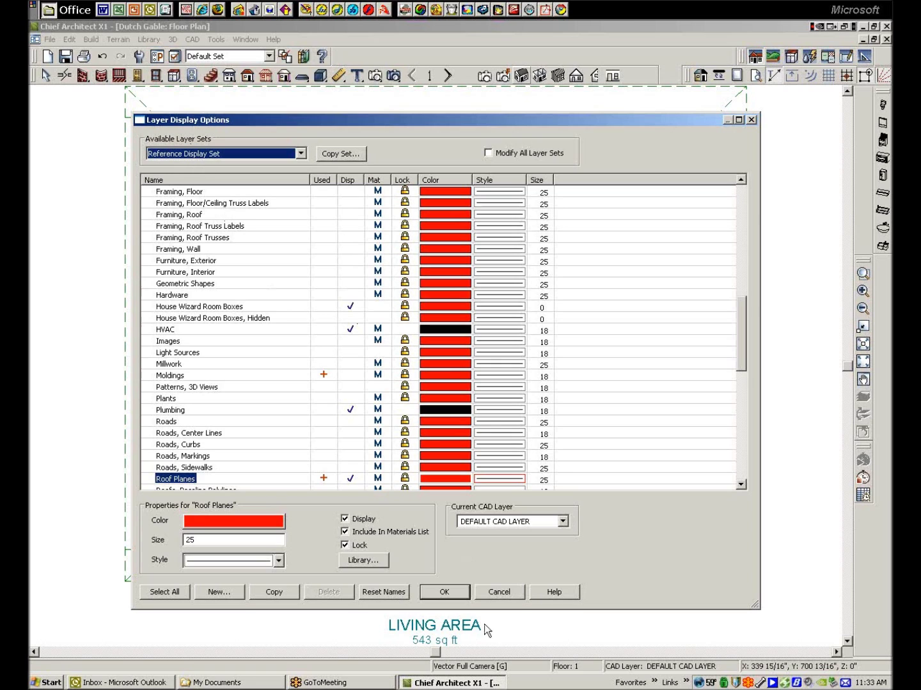
{"action": "left_click", "coordinate": [445, 592]}
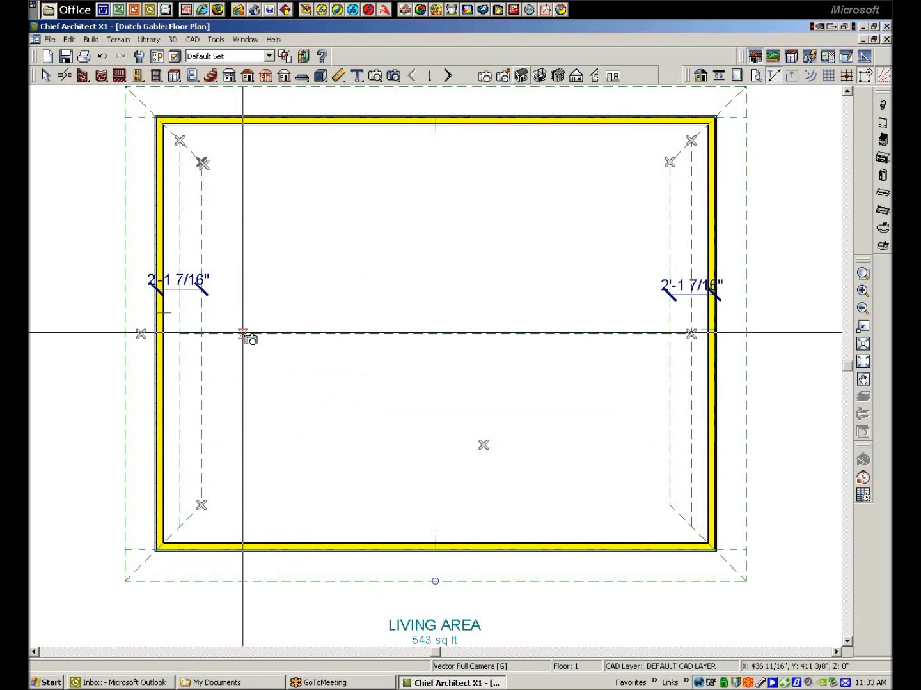
Step: On attic Floor 2, over the first-floor reference, draw the left exterior wall and suppress the warning
{"action": "left_click", "coordinate": [448, 75]}
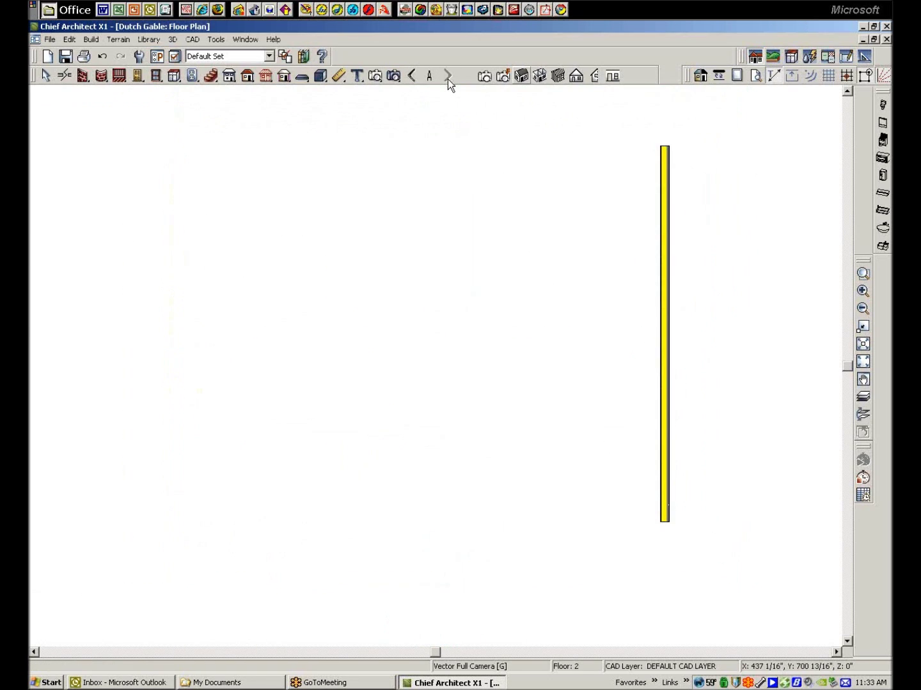
{"action": "left_click", "coordinate": [863, 401]}
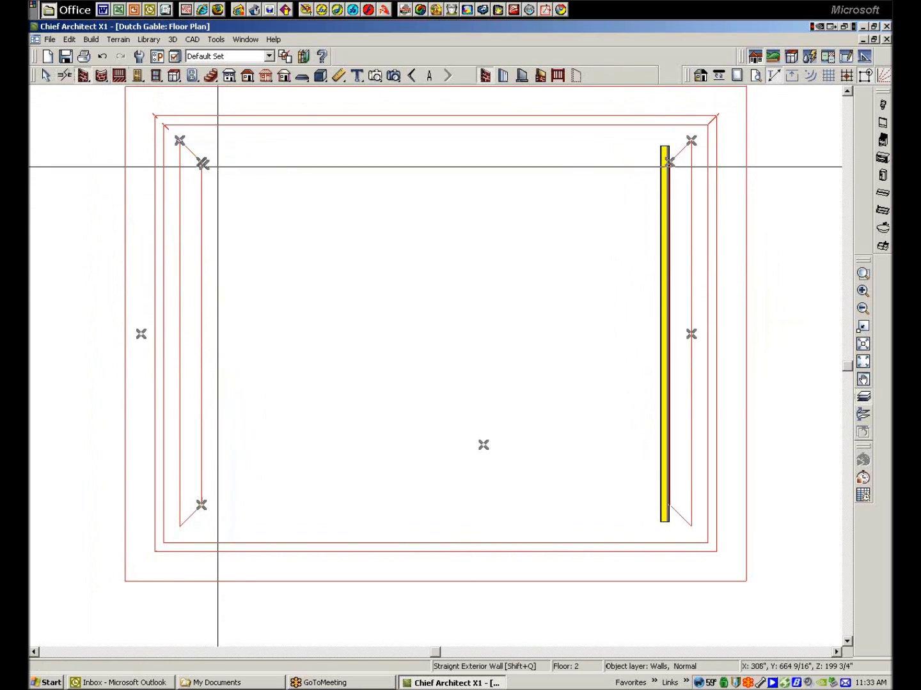
{"action": "left_click_drag", "start_coordinate": [231, 166], "coordinate": [232, 463]}
{"action": "left_click_drag", "start_coordinate": [226, 514], "coordinate": [222, 503]}
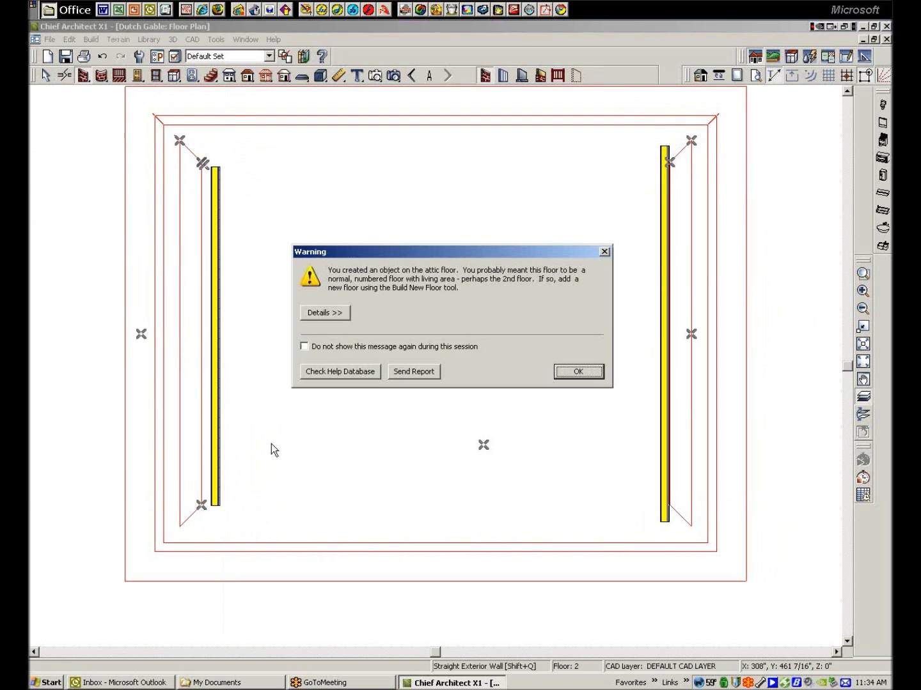
{"action": "left_click", "coordinate": [313, 351]}
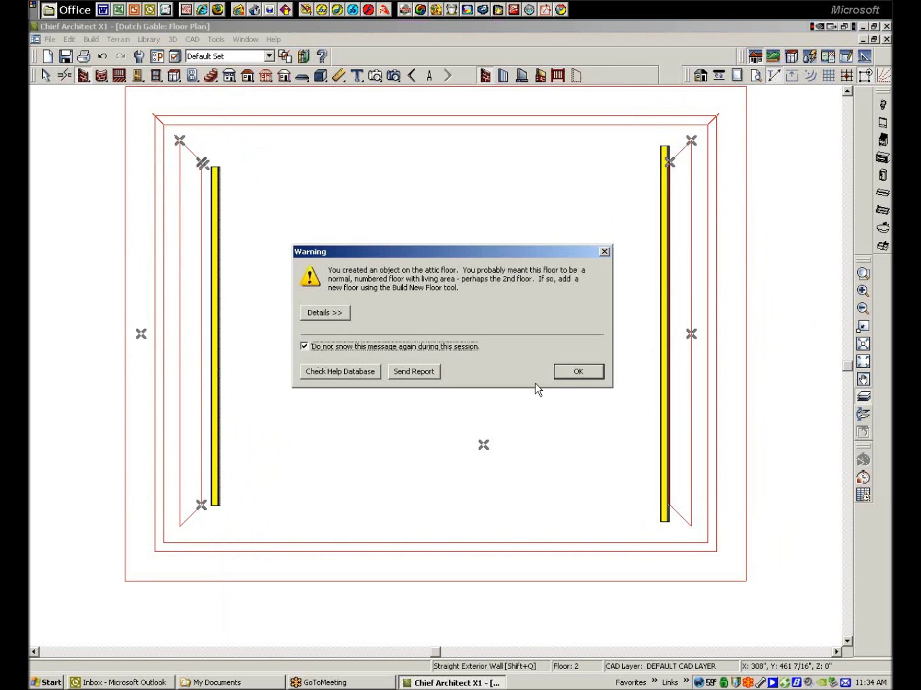
{"action": "left_click", "coordinate": [578, 371]}
Step: Reverse the left attic wall's layers, then zoom in and shift it onto the reference outline
{"action": "right_click", "coordinate": [214, 330]}
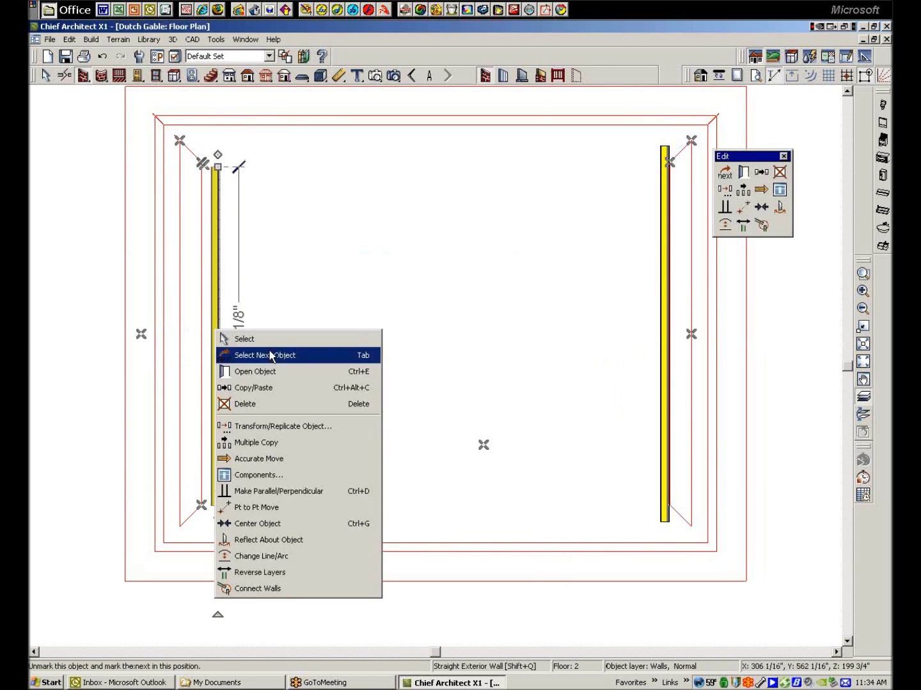
{"action": "left_click", "coordinate": [250, 574]}
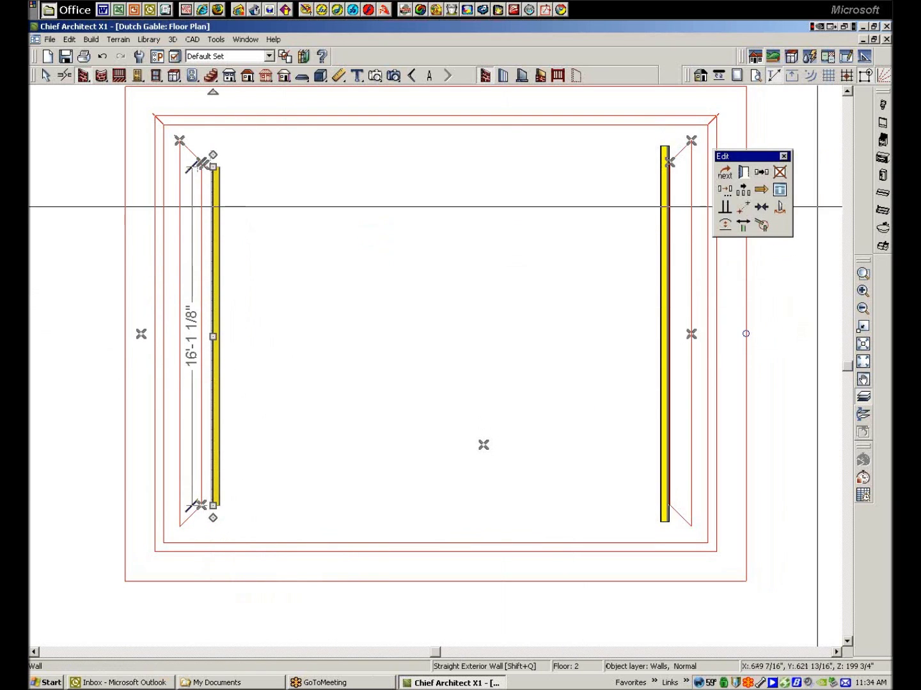
{"action": "left_click", "coordinate": [863, 273]}
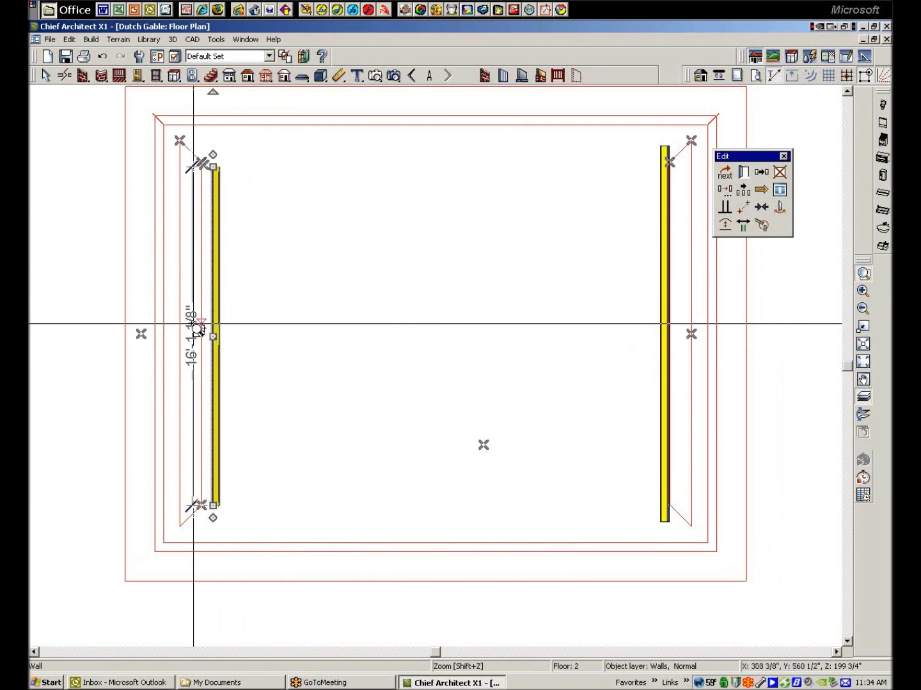
{"action": "left_click_drag", "start_coordinate": [181, 315], "coordinate": [240, 361]}
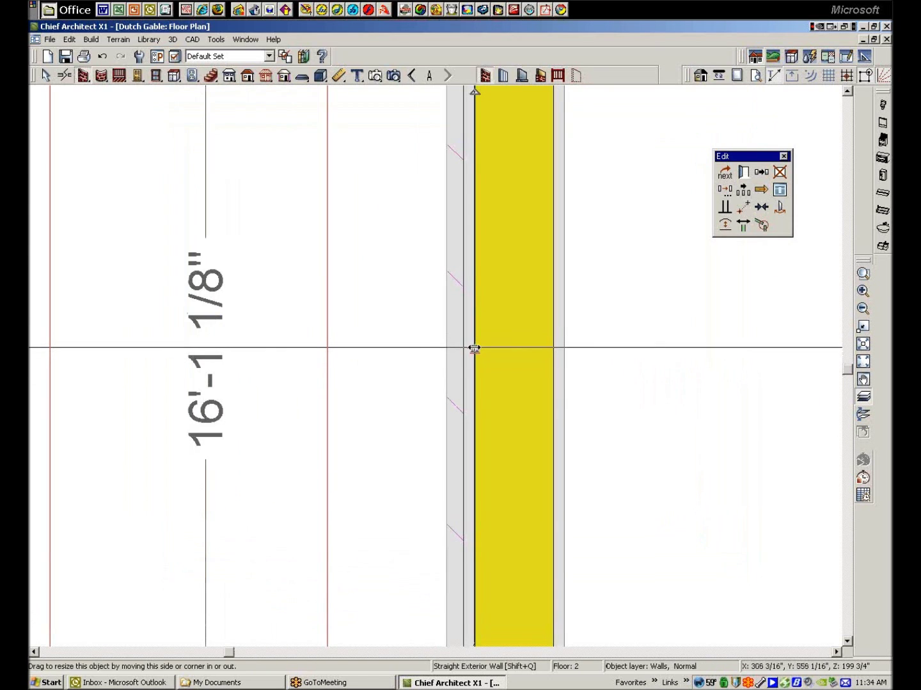
{"action": "left_click_drag", "start_coordinate": [474, 350], "coordinate": [361, 353]}
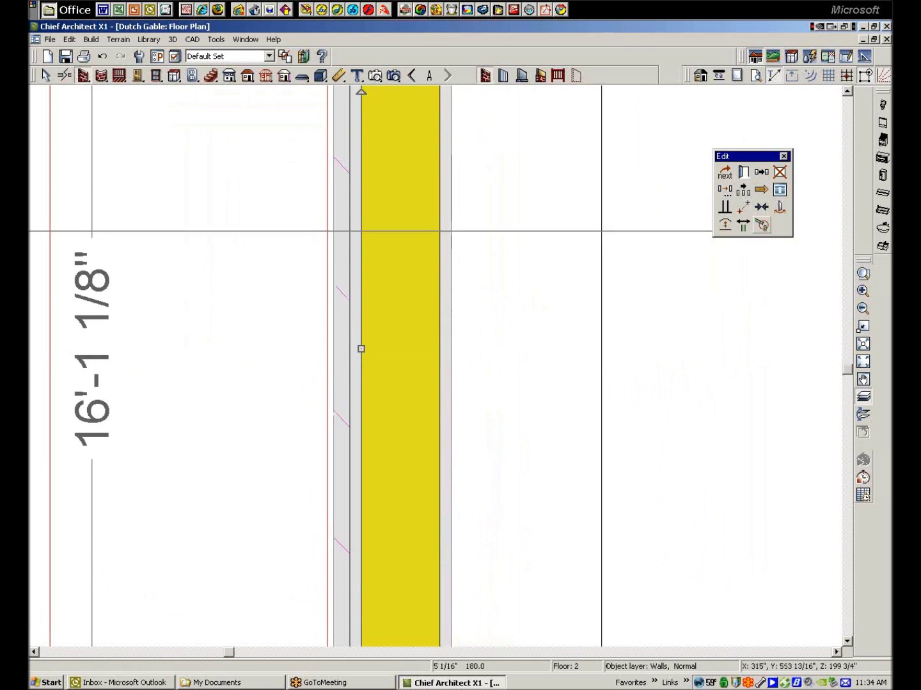
{"action": "left_click", "coordinate": [743, 174]}
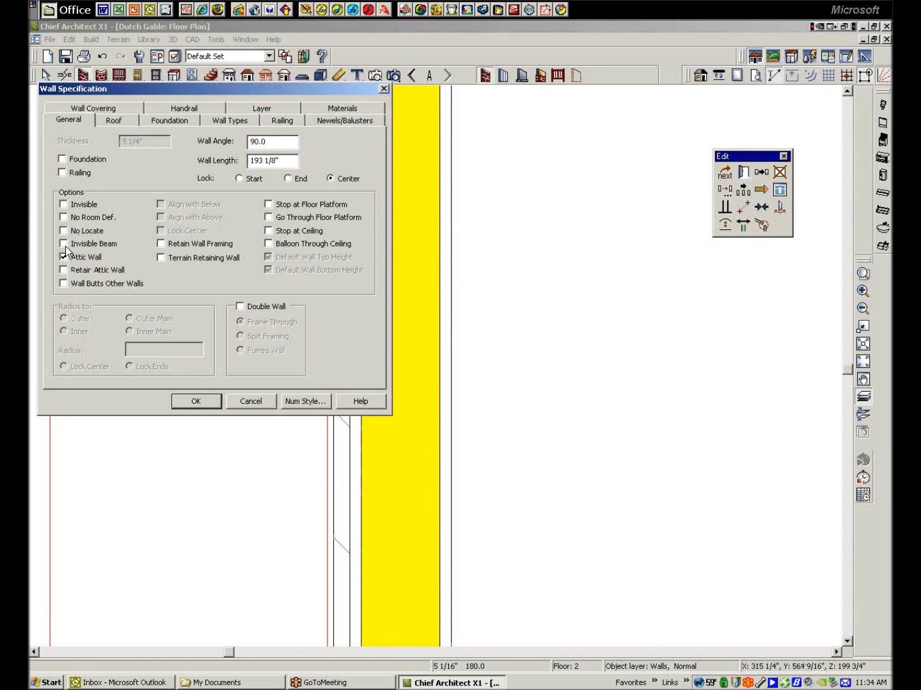
Step: Enable No Locate and No Room Def. on the left attic wall, leaving wall butting off
{"action": "left_click", "coordinate": [67, 284]}
{"action": "left_click", "coordinate": [64, 284]}
{"action": "left_click", "coordinate": [63, 230]}
{"action": "left_click", "coordinate": [63, 218]}
{"action": "left_click", "coordinate": [207, 401]}
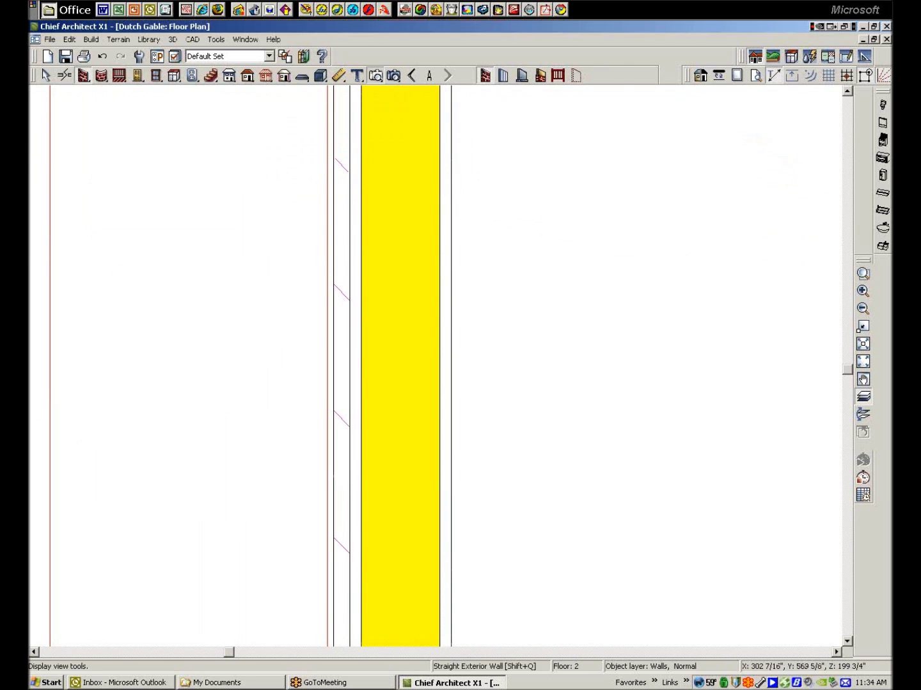
{"action": "left_click", "coordinate": [375, 76]}
Step: Render a Vector Full Overview and orbit around the house to inspect the gable ends
{"action": "left_click", "coordinate": [520, 75]}
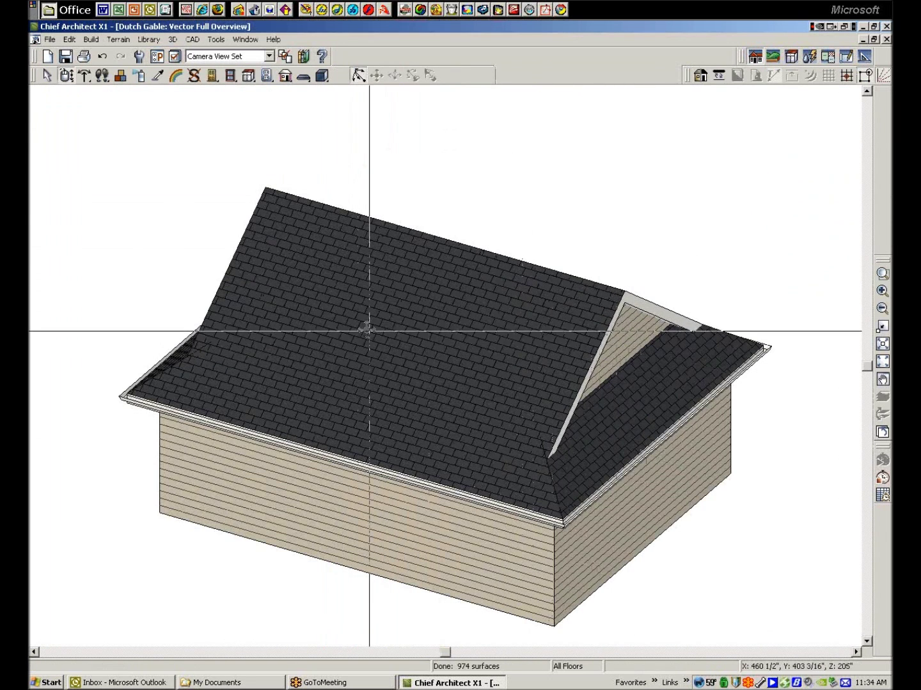
{"action": "left_click_drag", "start_coordinate": [366, 323], "coordinate": [620, 316]}
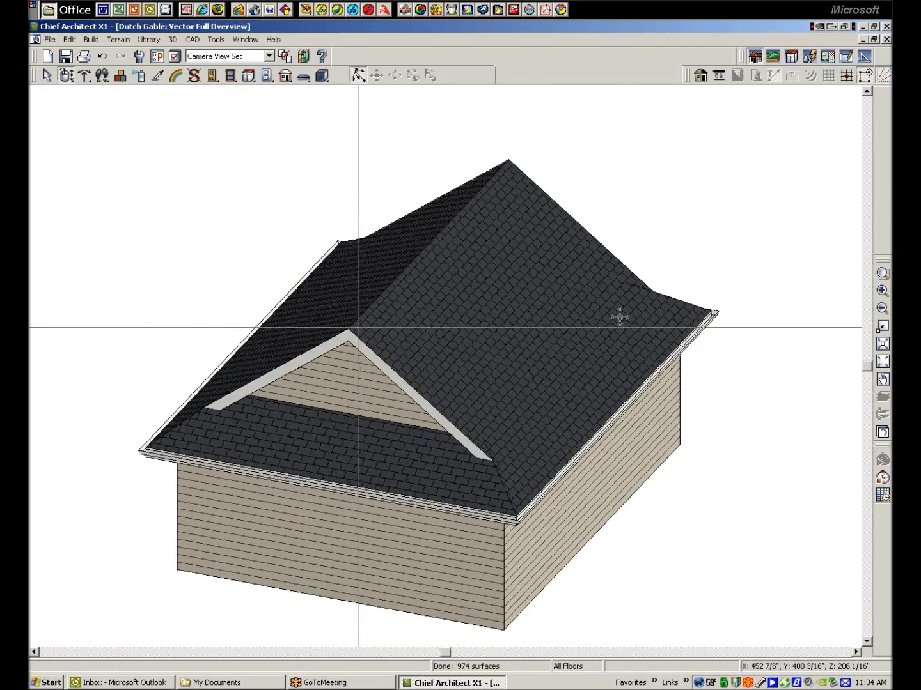
{"action": "left_click_drag", "start_coordinate": [620, 317], "coordinate": [407, 247]}
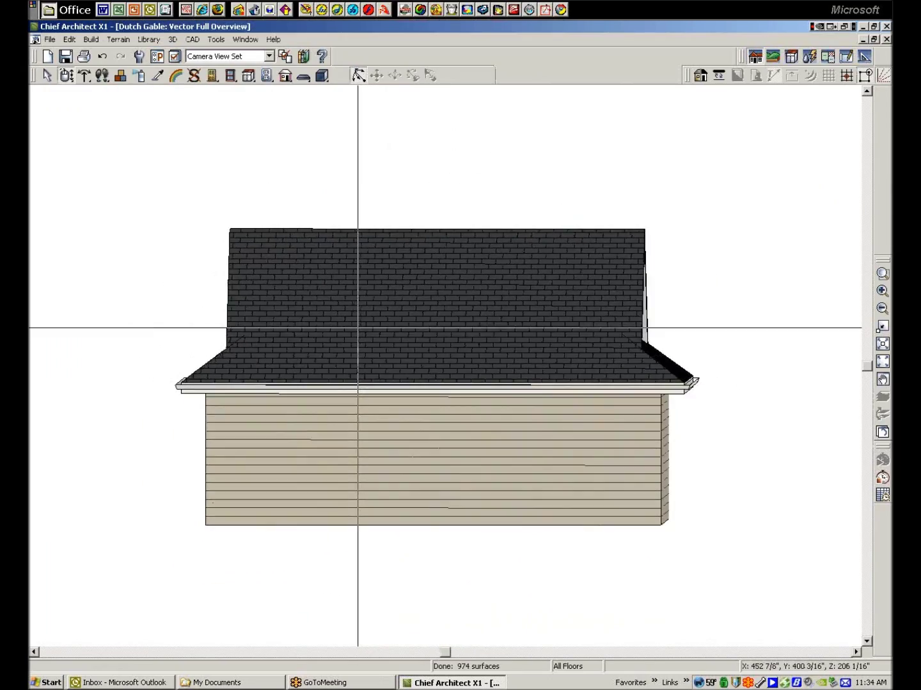
{"action": "mouse_move", "coordinate": [358, 328]}
{"action": "left_mouse_down"}
{"action": "mouse_move", "coordinate": [563, 386]}
{"action": "mouse_move", "coordinate": [596, 335]}
{"action": "mouse_move", "coordinate": [581, 324]}
{"action": "left_mouse_up"}
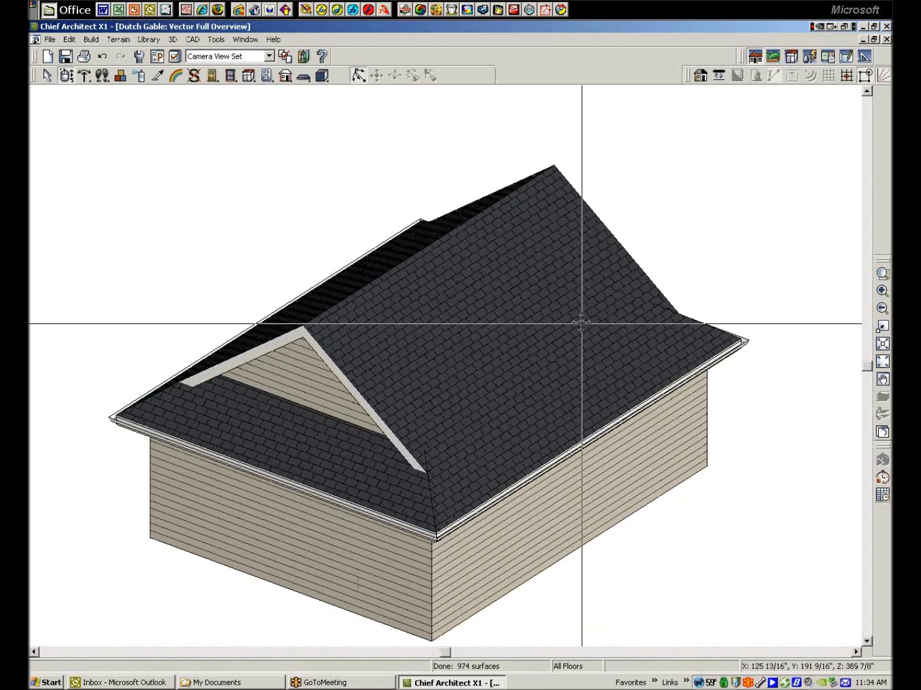